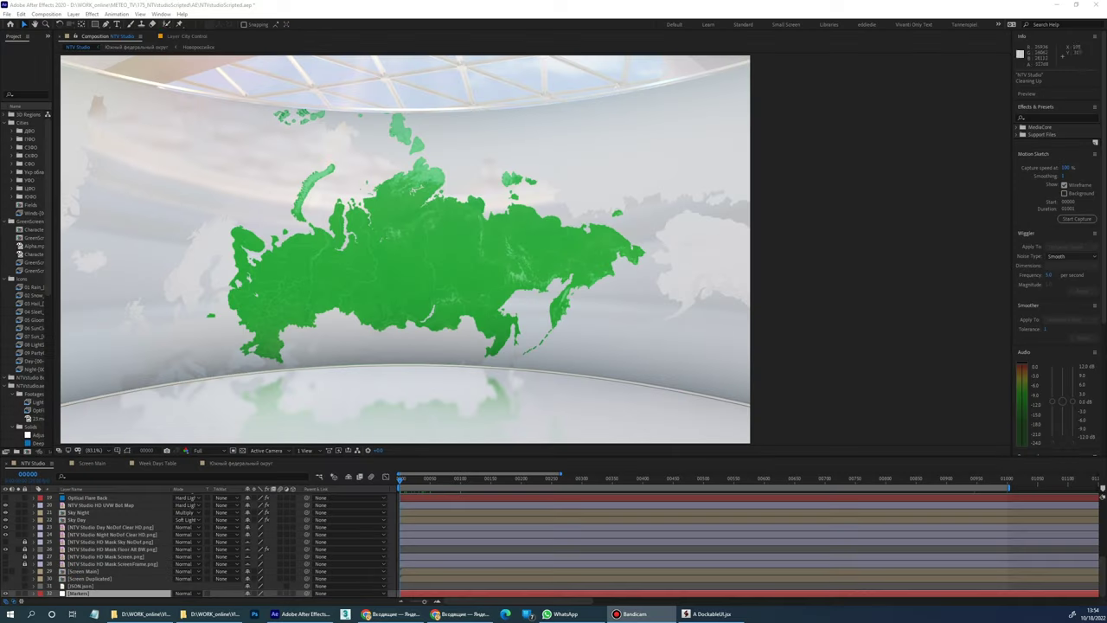
Launch the A DockableUI.jsx weather-map panel and select the Central Federal District
left_click(164, 14)
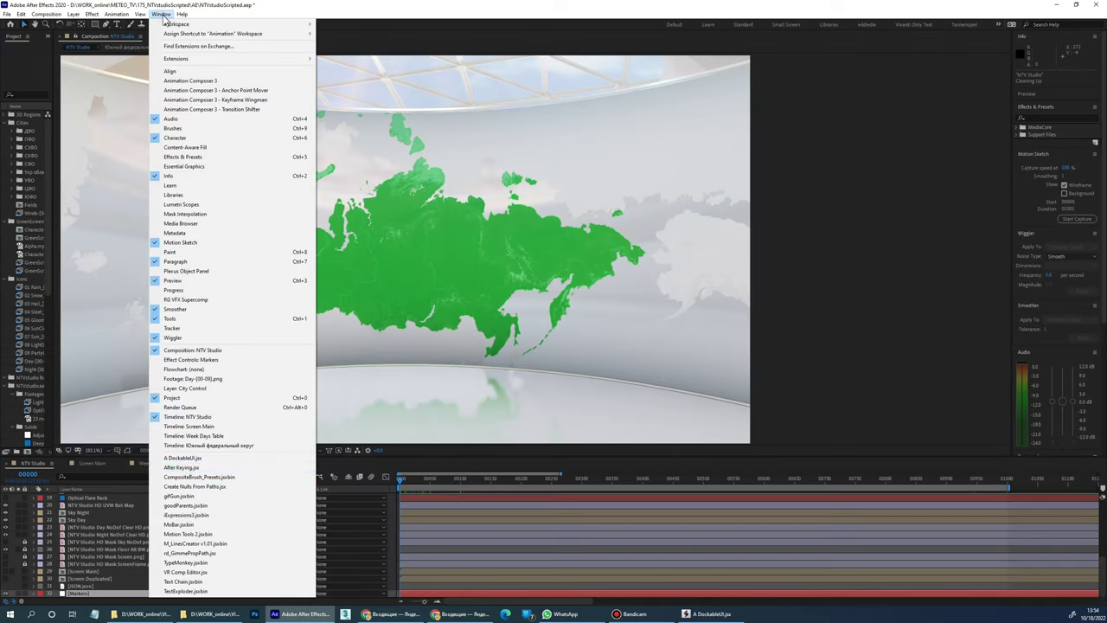
left_click(164, 471)
left_click(798, 291)
left_click(825, 274)
left_click(804, 288)
Show the Central district on the map and add it as a 3D region
left_click(799, 297)
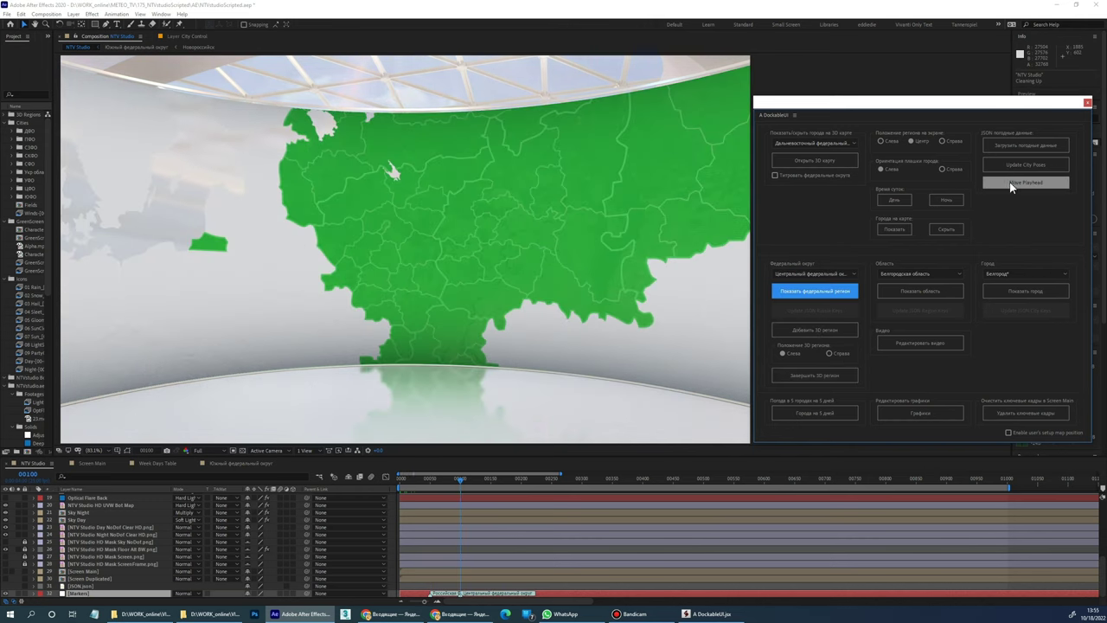
left_click(798, 331)
key("Return")
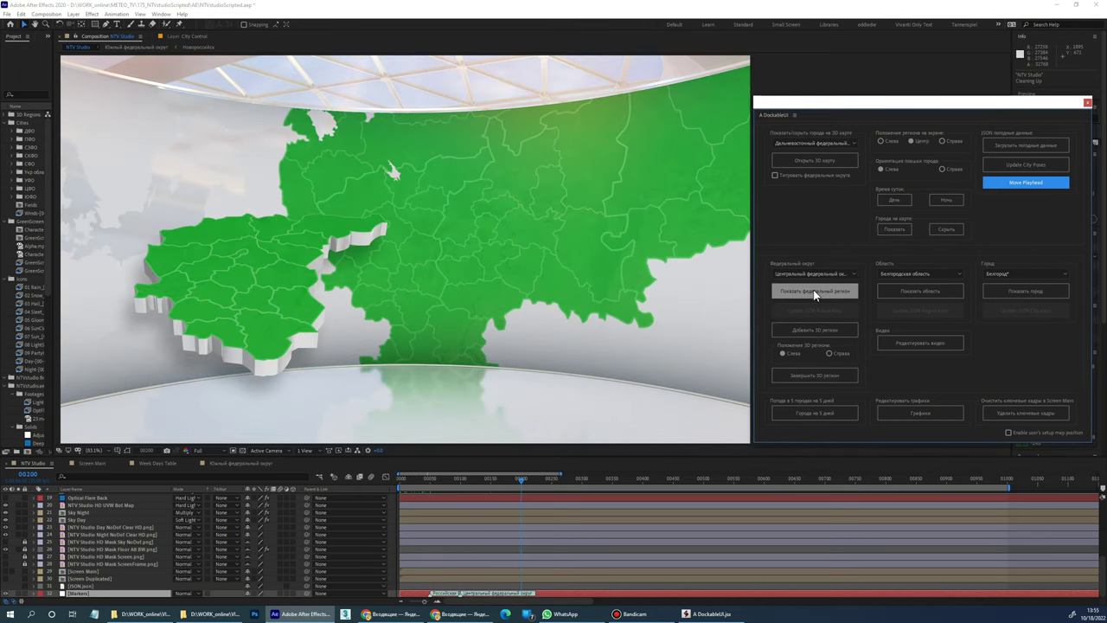
Select the whole region and feature Брянск (22°), then advance the playhead
left_click(921, 273)
left_click(893, 430)
left_click(1025, 273)
left_click(1004, 293)
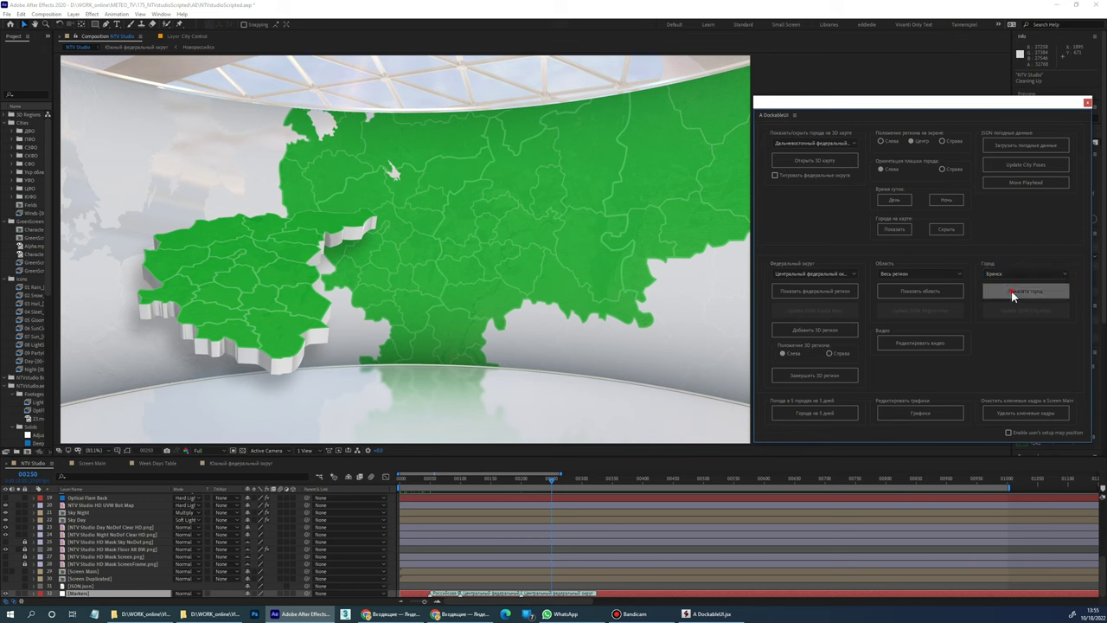
left_click(1012, 290)
left_click(1012, 292)
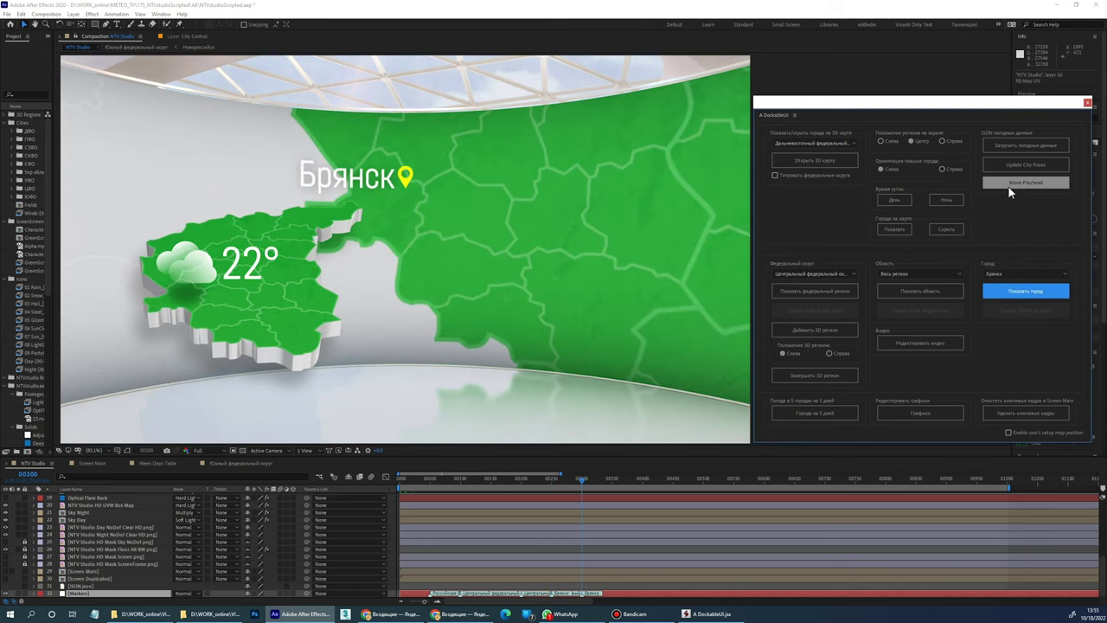
Feature Воронеж (25°) on the map and advance the playhead
left_click(1026, 274)
left_click(1004, 291)
left_click(1025, 291)
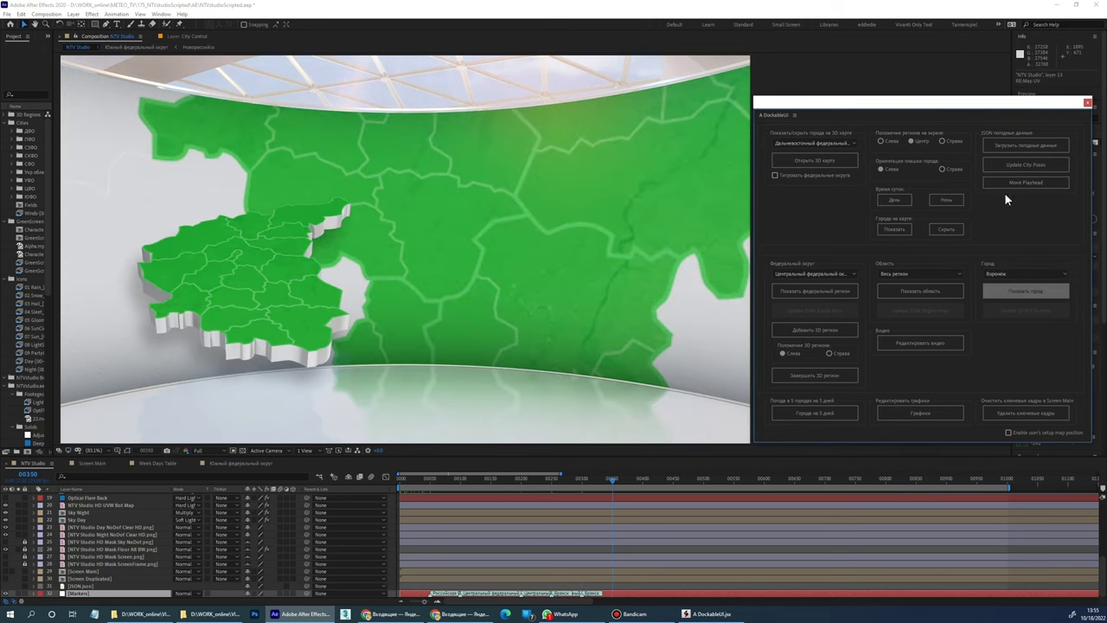
left_click(1010, 294)
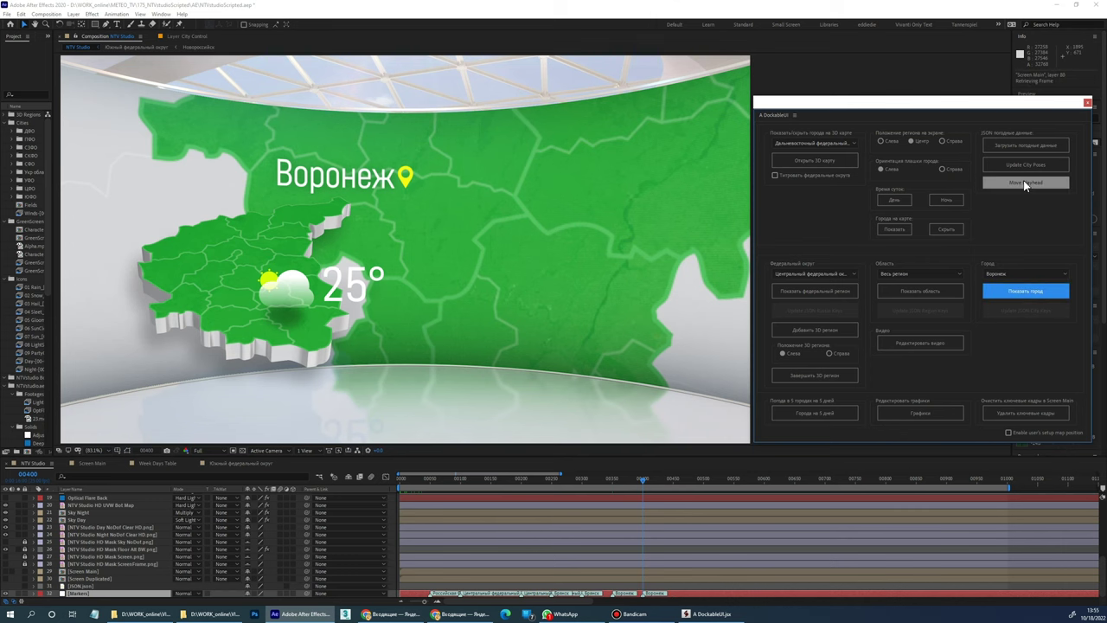
left_click(1024, 180)
Feature Москва (28°) on the map and advance the playhead
left_click(1026, 274)
left_click(1014, 288)
left_click(1020, 183)
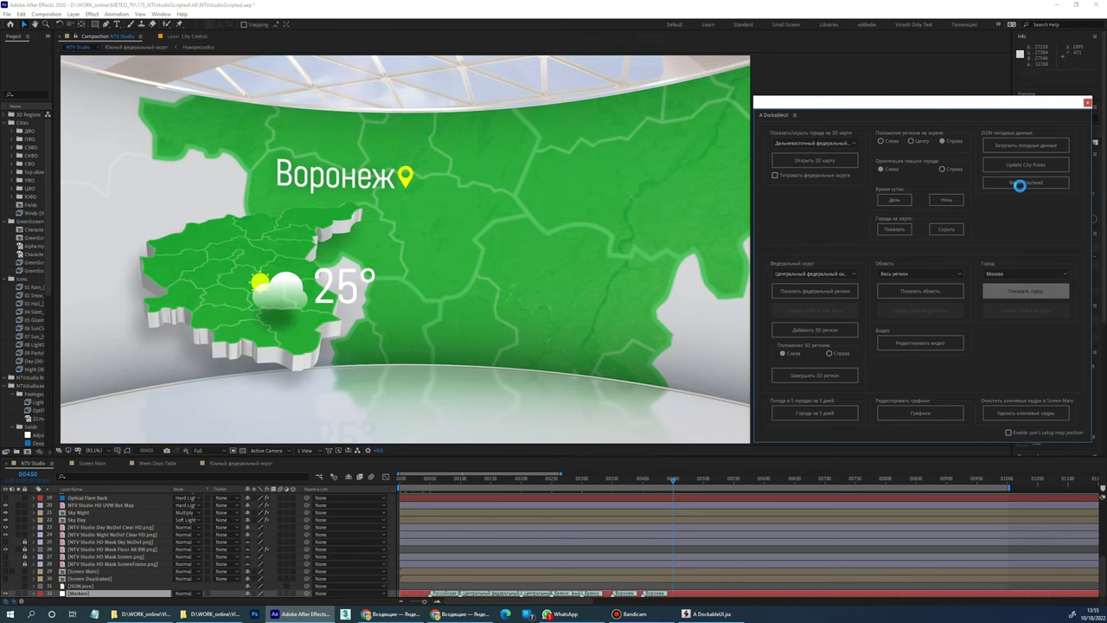
left_click(1006, 292)
left_click(1009, 184)
Finish the Central 3D region and show the Southern Federal District on the map
left_click(803, 377)
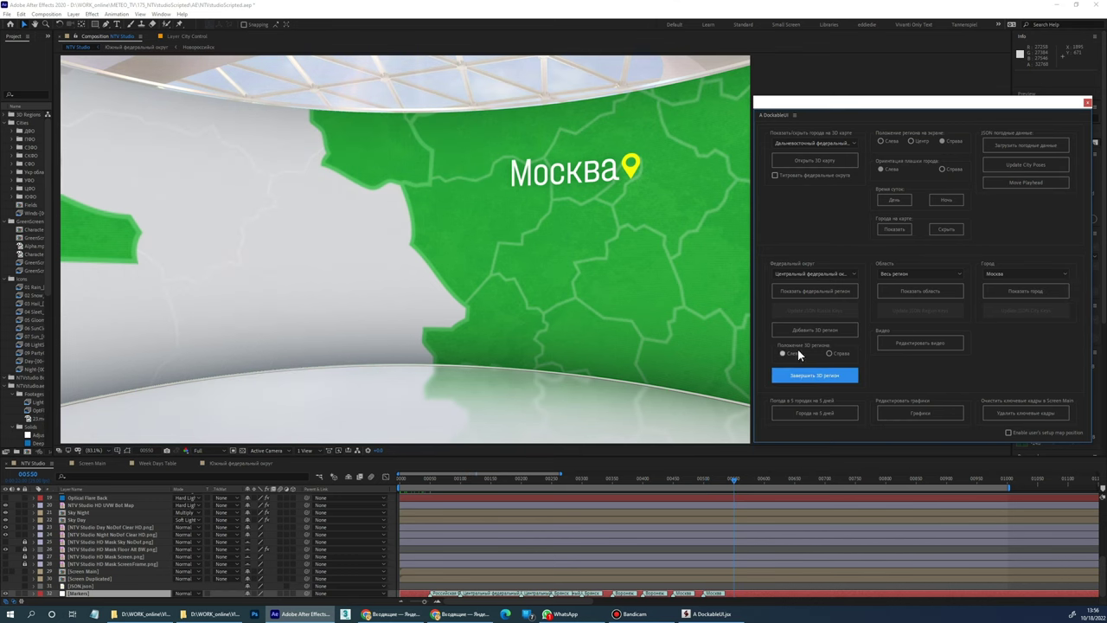
left_click(809, 273)
left_click(799, 309)
left_click(808, 290)
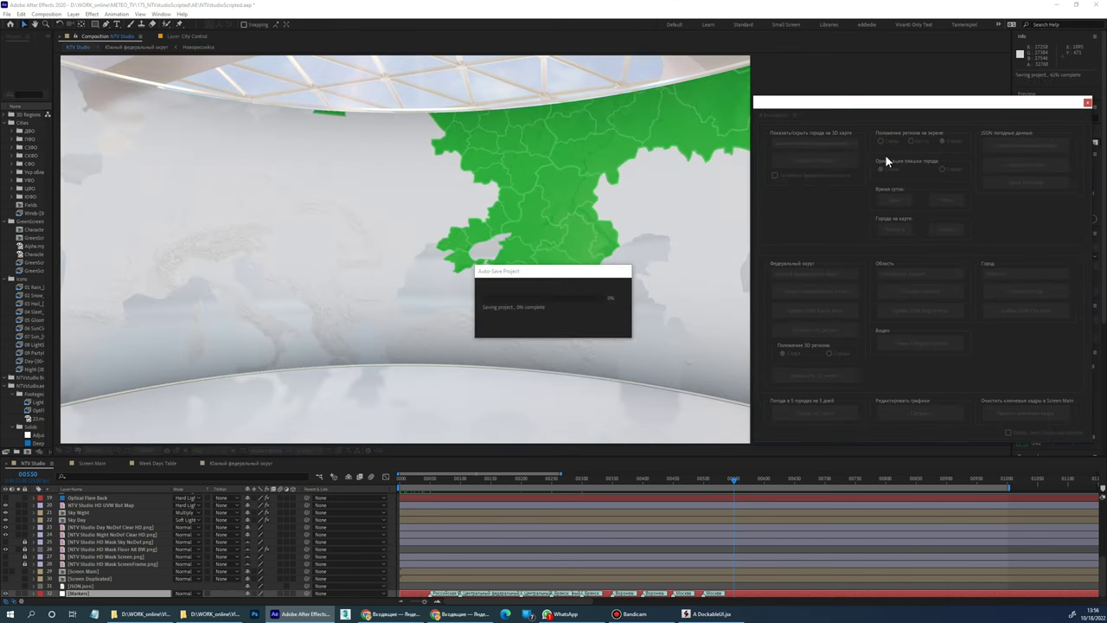
Add the Southern Federal District as a 3D region and advance time to reveal it
left_click(793, 290)
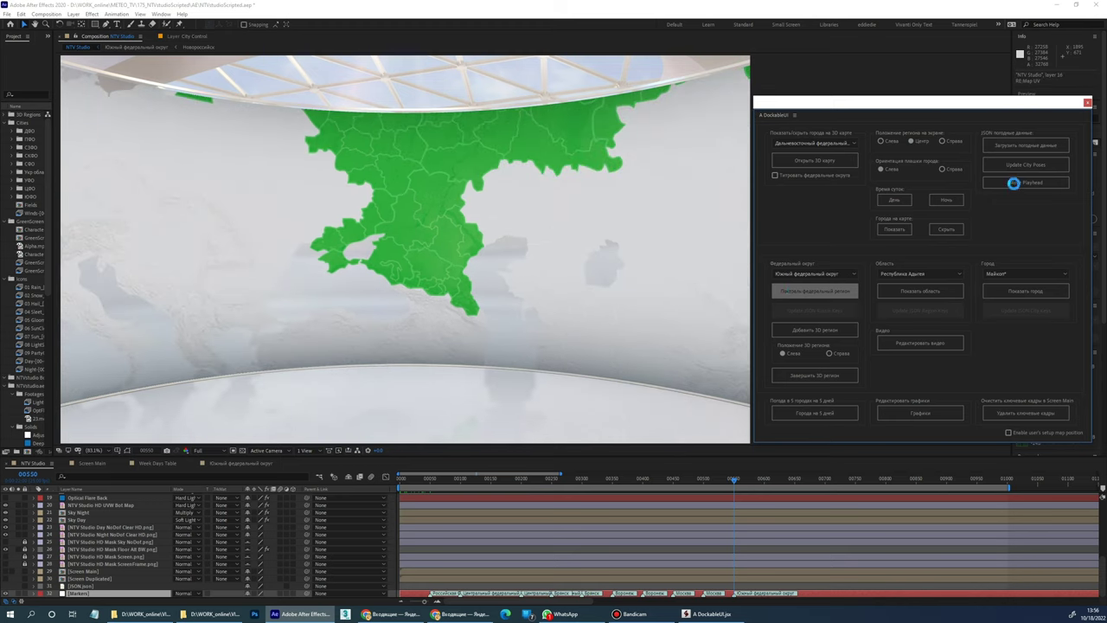
left_click(1014, 183)
left_click(600, 342)
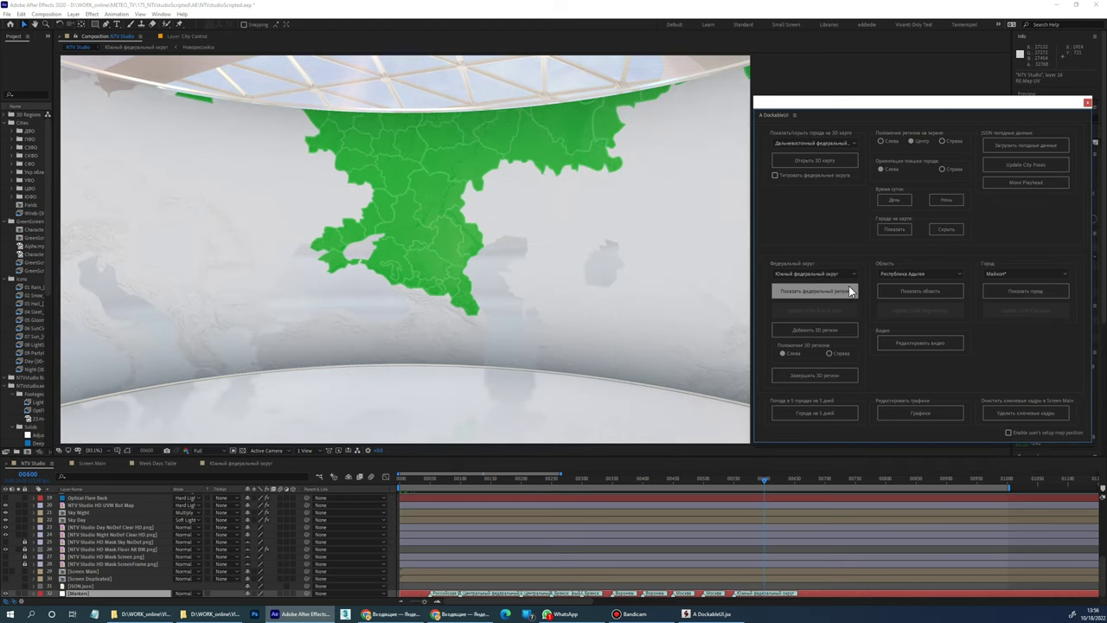
left_click(1011, 183)
left_click(798, 291)
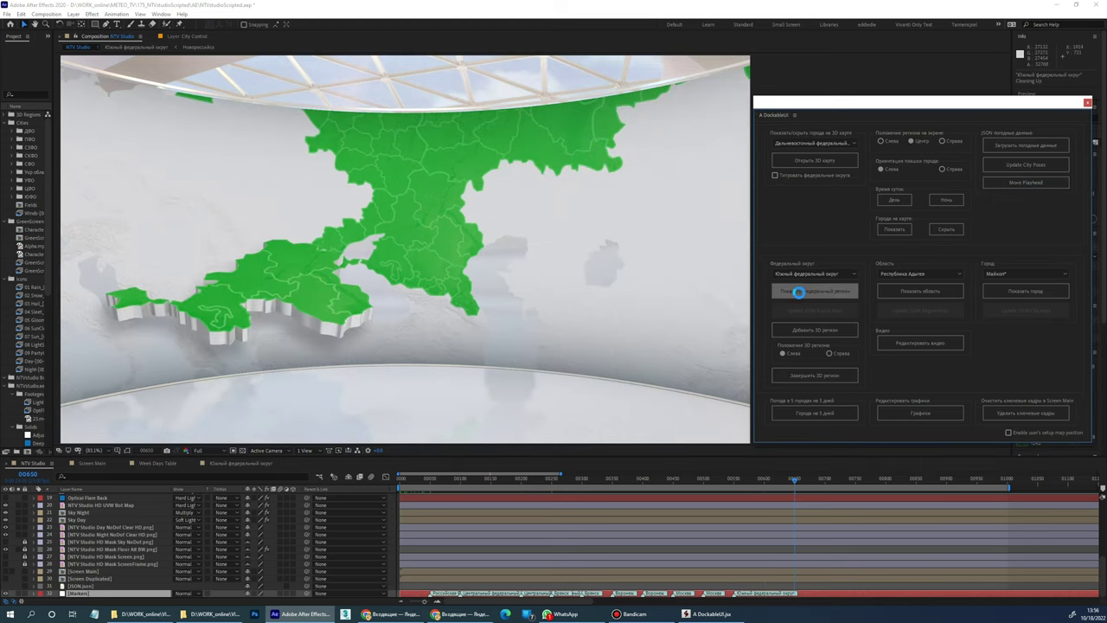
In the Southern 3D map, hide Севастополь, Ростов-на-Дону, Краснодар, Астрахань and Новороссийск, keeping Элиста
left_click(813, 143)
left_click(813, 216)
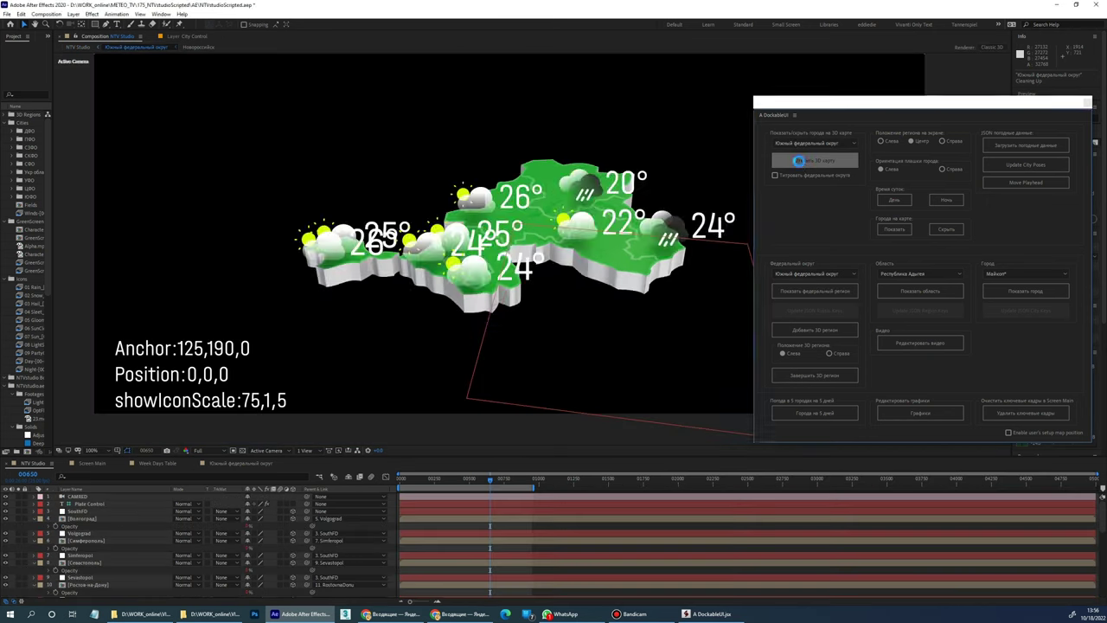
left_click(400, 218)
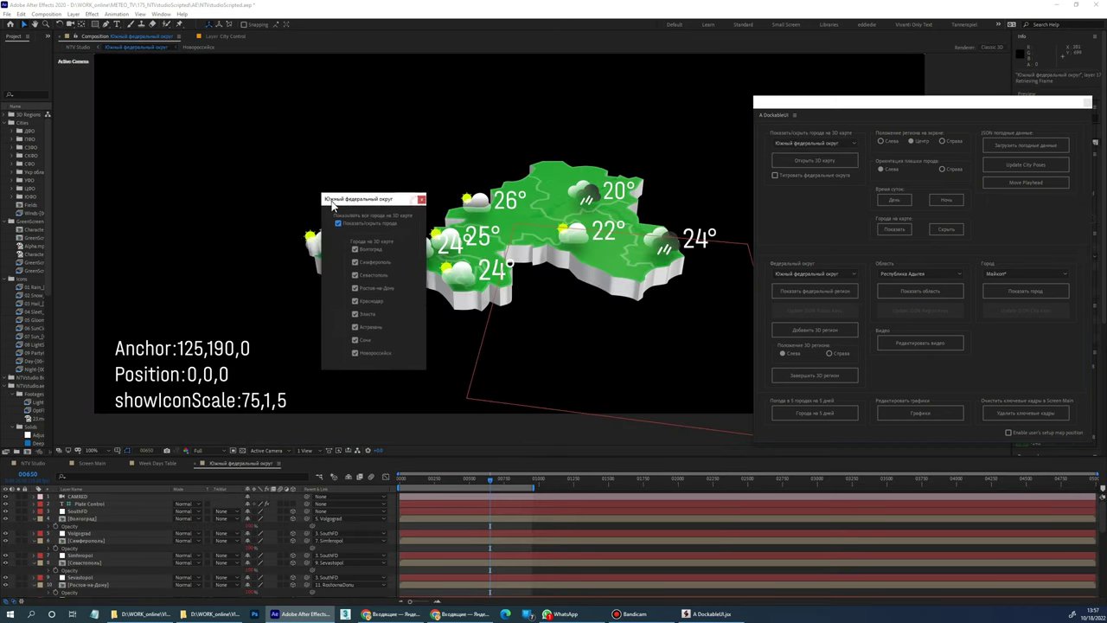
left_click(241, 253)
left_click(241, 266)
left_click(242, 279)
left_click(241, 291)
left_click(242, 317)
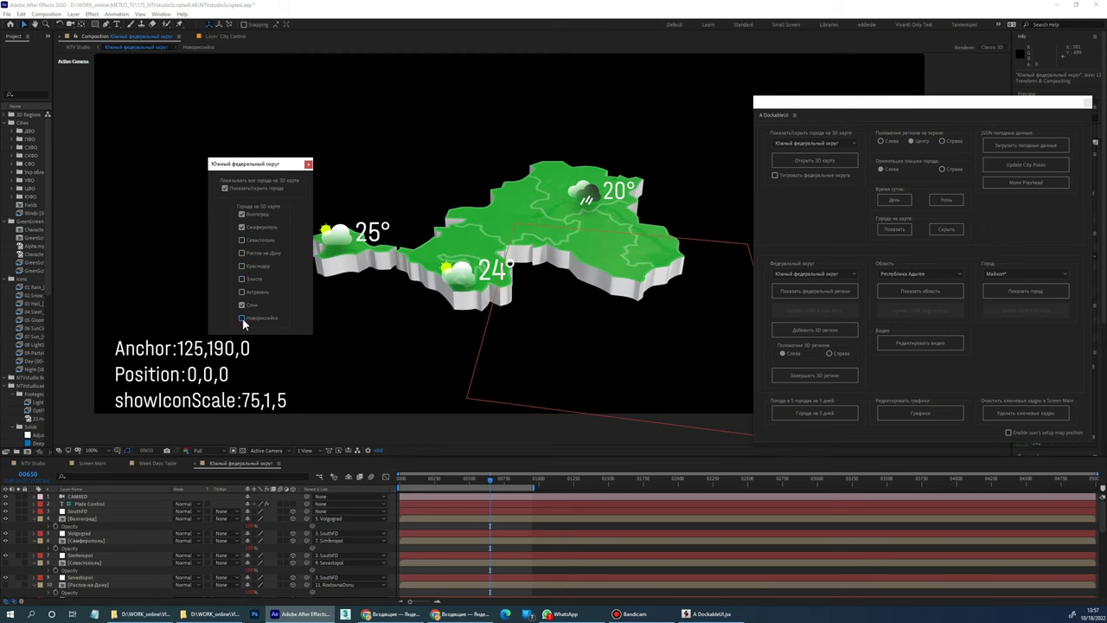
left_click(242, 278)
left_click(310, 165)
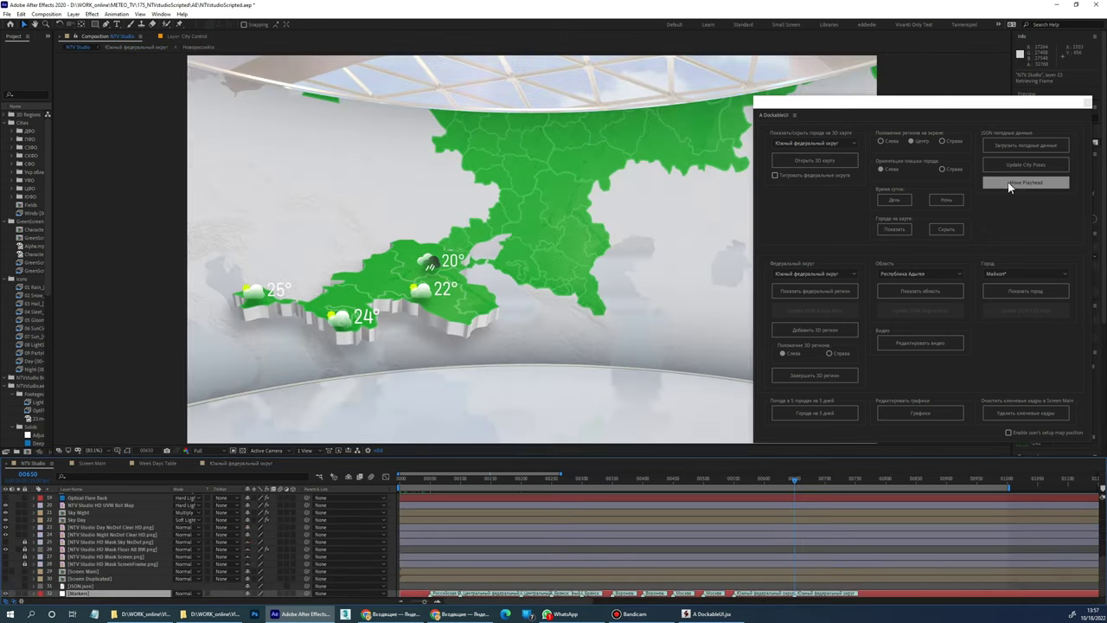
Feature Волгоград on the southern map with its label placed on the right
left_click(1026, 182)
left_click(1026, 274)
left_click(1012, 289)
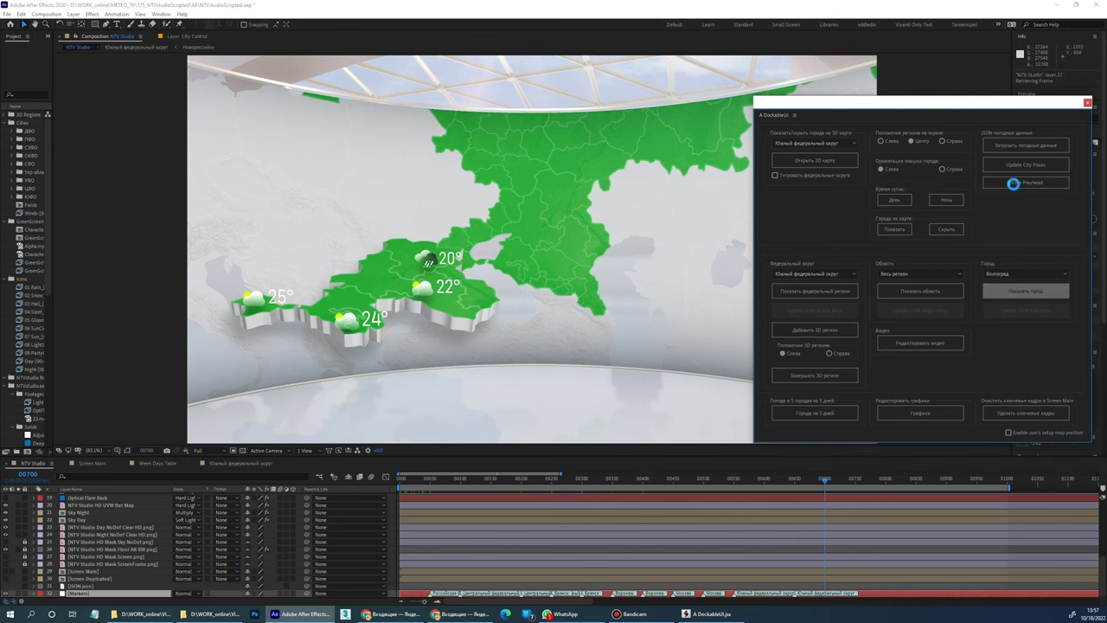
left_click(1017, 182)
left_click(1009, 290)
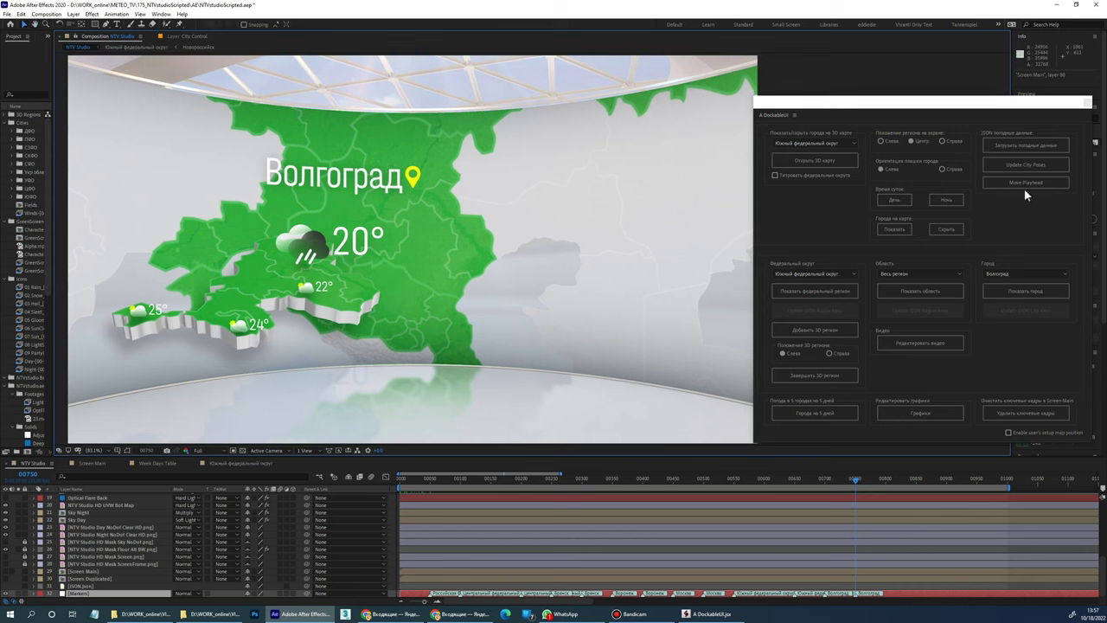
left_click(1026, 183)
left_click(943, 141)
Feature Симферополь (25°) on the map and advance the playhead
left_click(1025, 273)
left_click(1001, 358)
left_click(1012, 291)
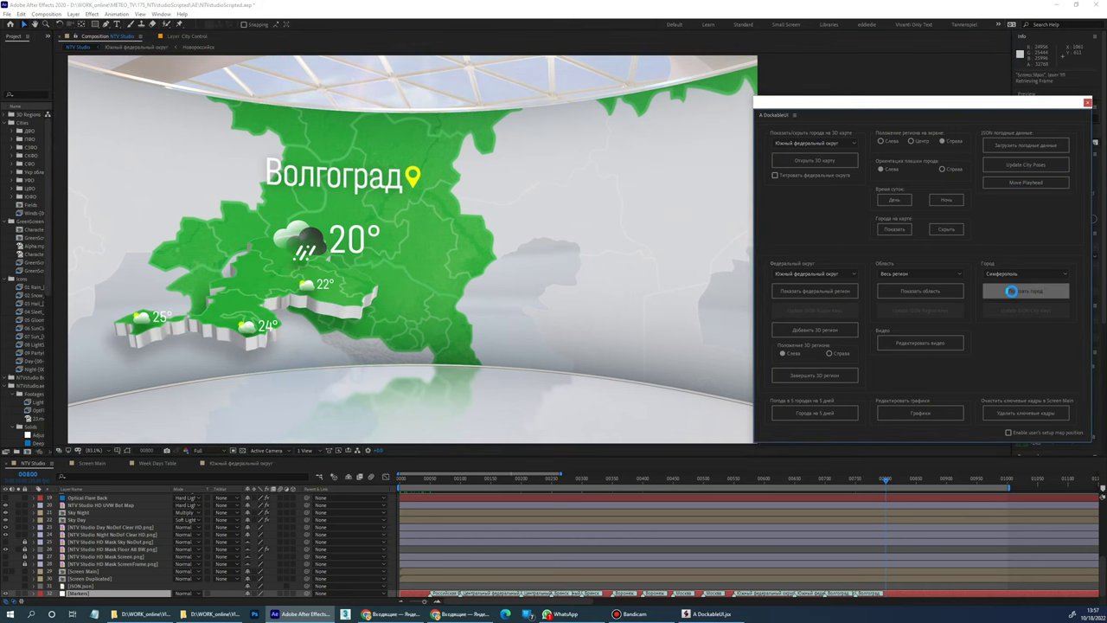
left_click(1021, 183)
left_click(1000, 291)
left_click(1026, 182)
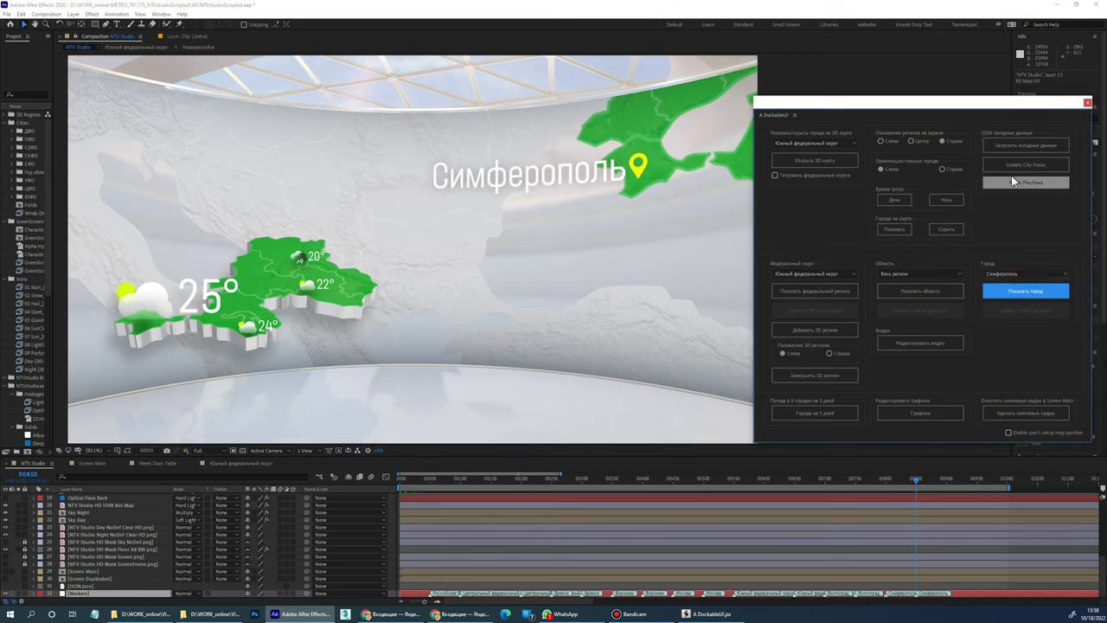
Feature Элиста (22°) on the map and advance the playhead
left_click(1025, 274)
left_click(1038, 318)
left_click(1016, 290)
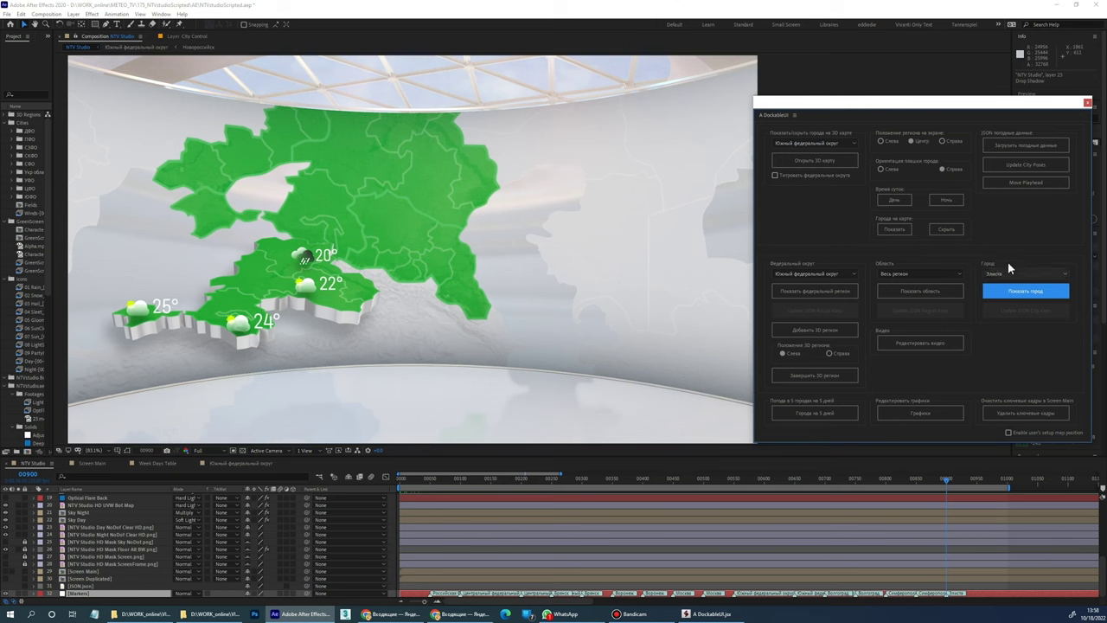
left_click(1027, 183)
left_click(1010, 291)
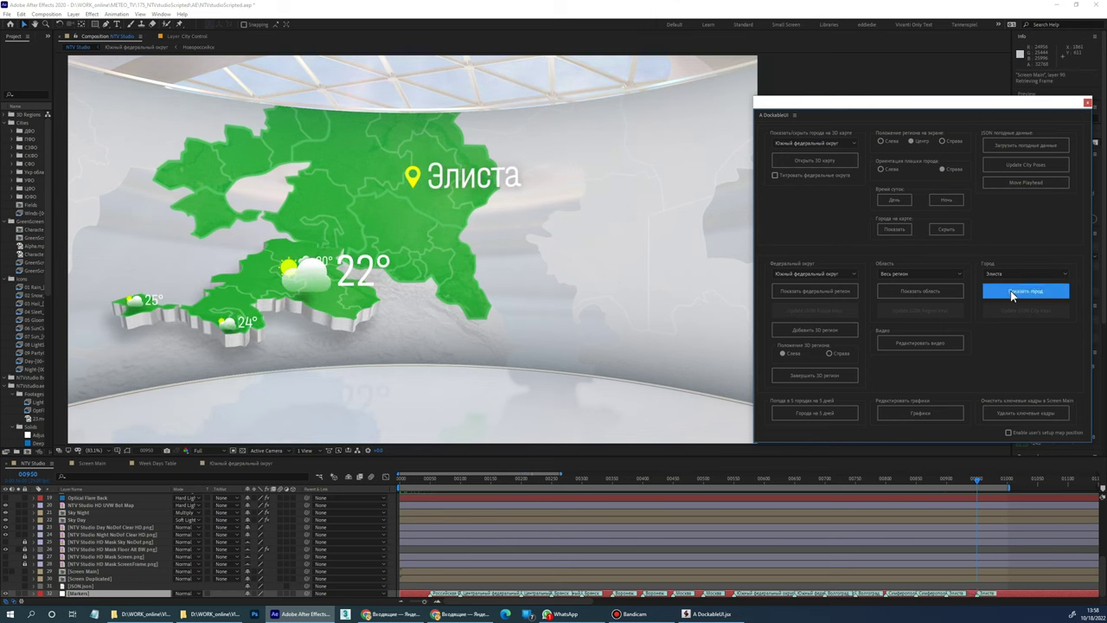
Feature Сочи (24°) on the southern map
left_click(1004, 272)
left_click(997, 332)
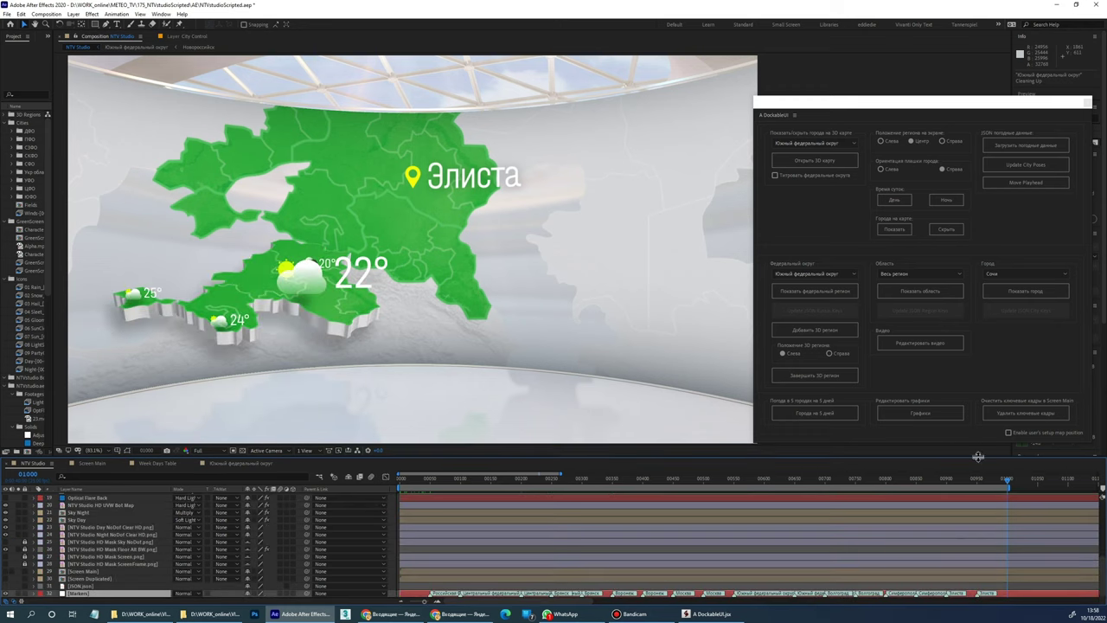
left_click(998, 289)
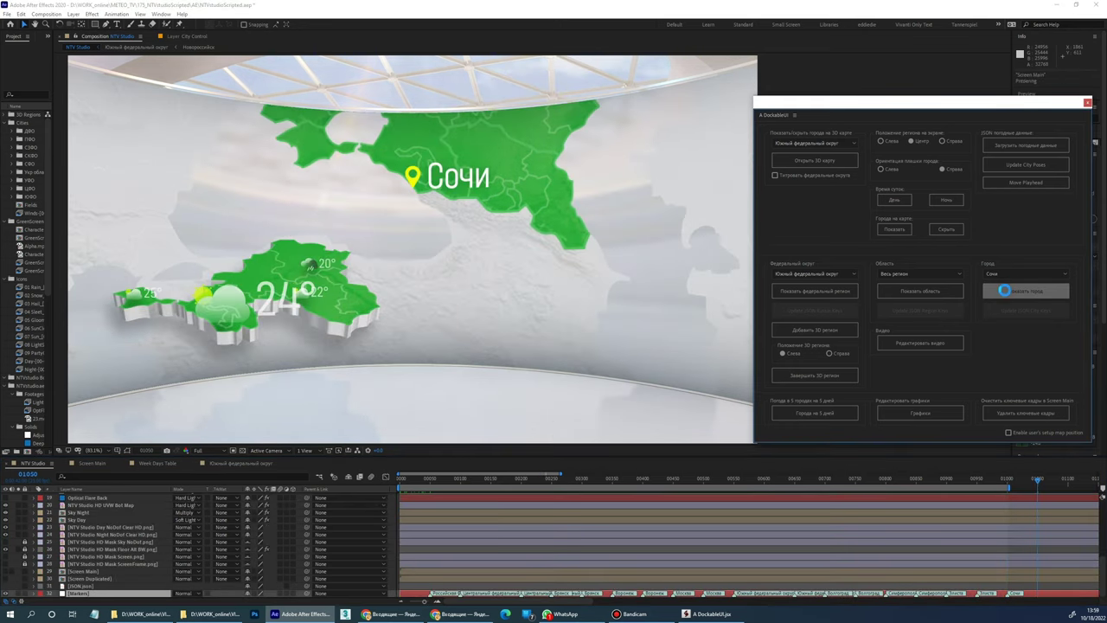
left_click(161, 15)
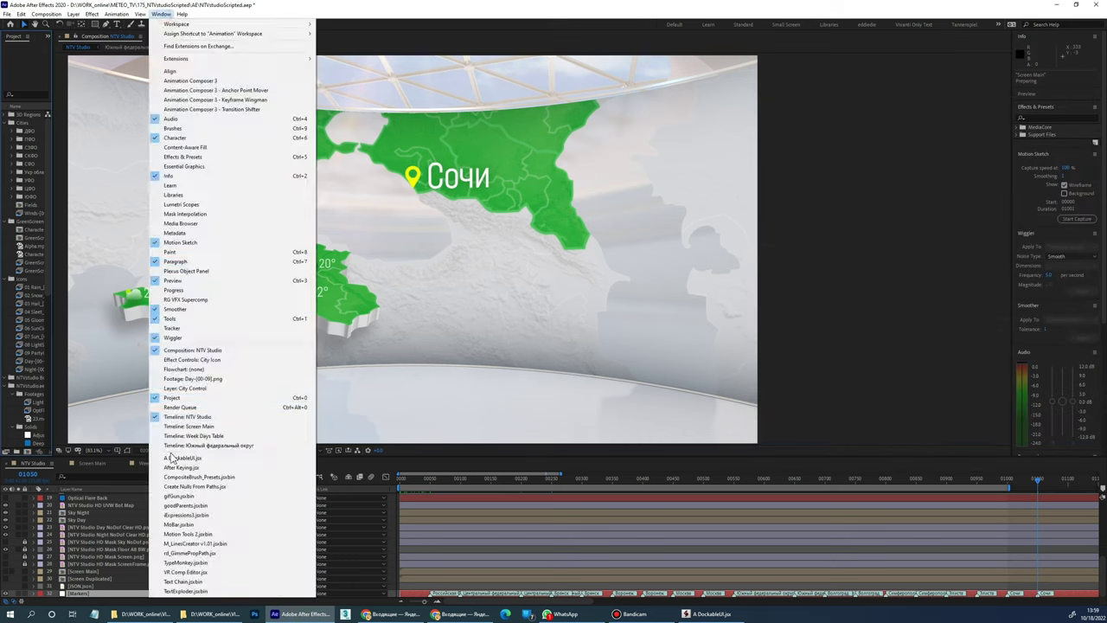
Relaunch the weather-map panel and finish the Southern Federal District 3D region
left_click(185, 455)
left_click(826, 274)
left_click(822, 283)
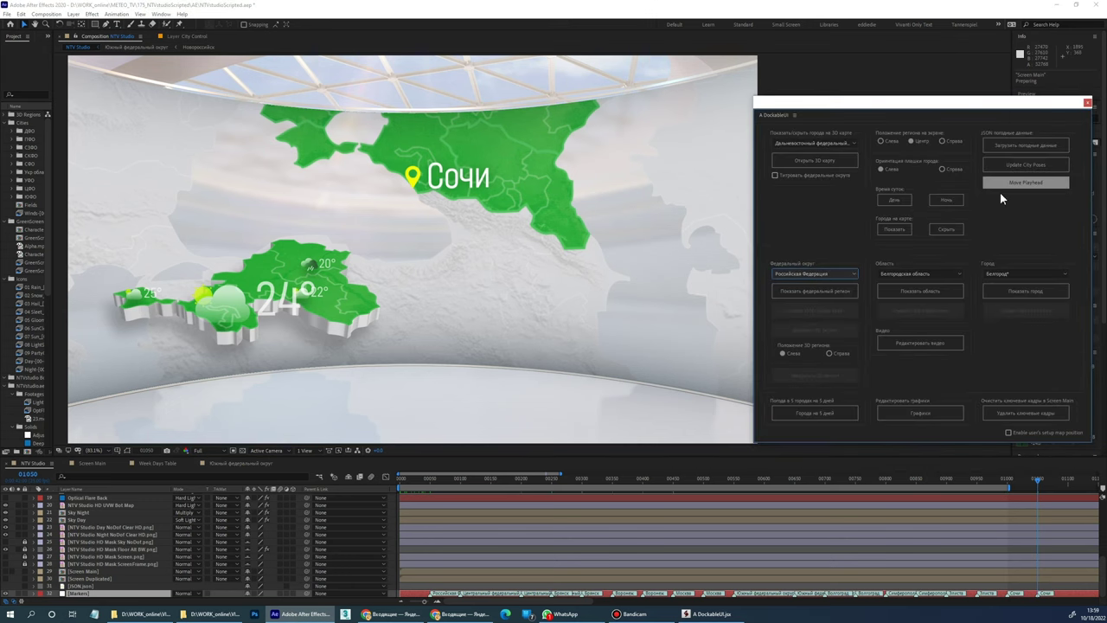
left_click(839, 274)
left_click(798, 335)
left_click(803, 377)
Select Российская Федерация and show the whole-Russia map
left_click(813, 273)
left_click(809, 283)
left_click(804, 291)
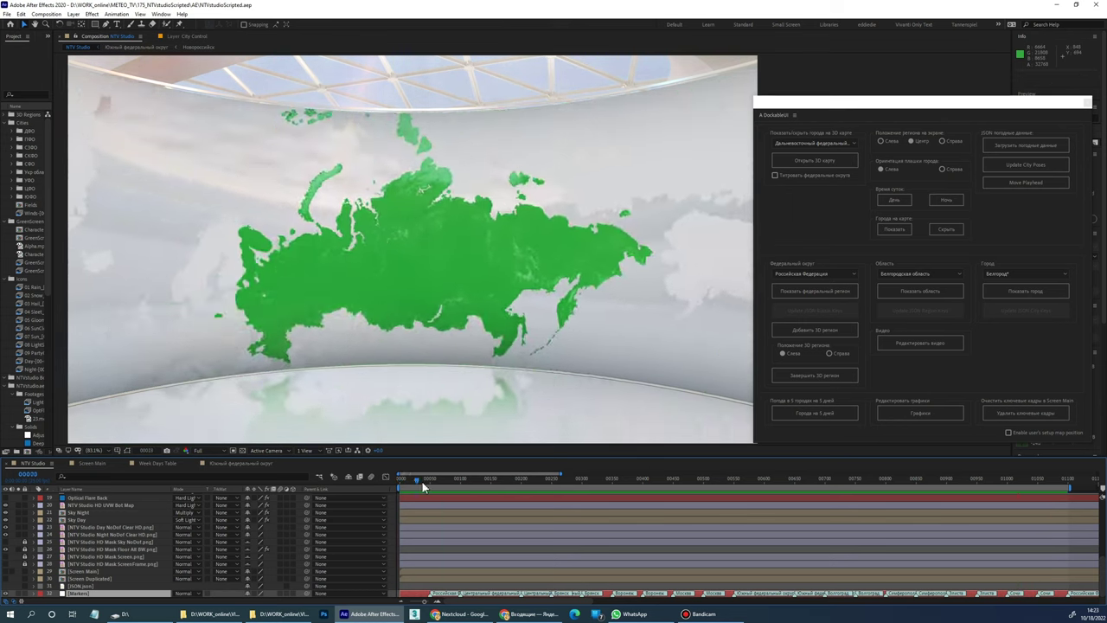
Scrub back to the Брянск section, toggle the studio night/day lighting, and open the 5-day forecast editor
left_click_drag(484, 487, 563, 487)
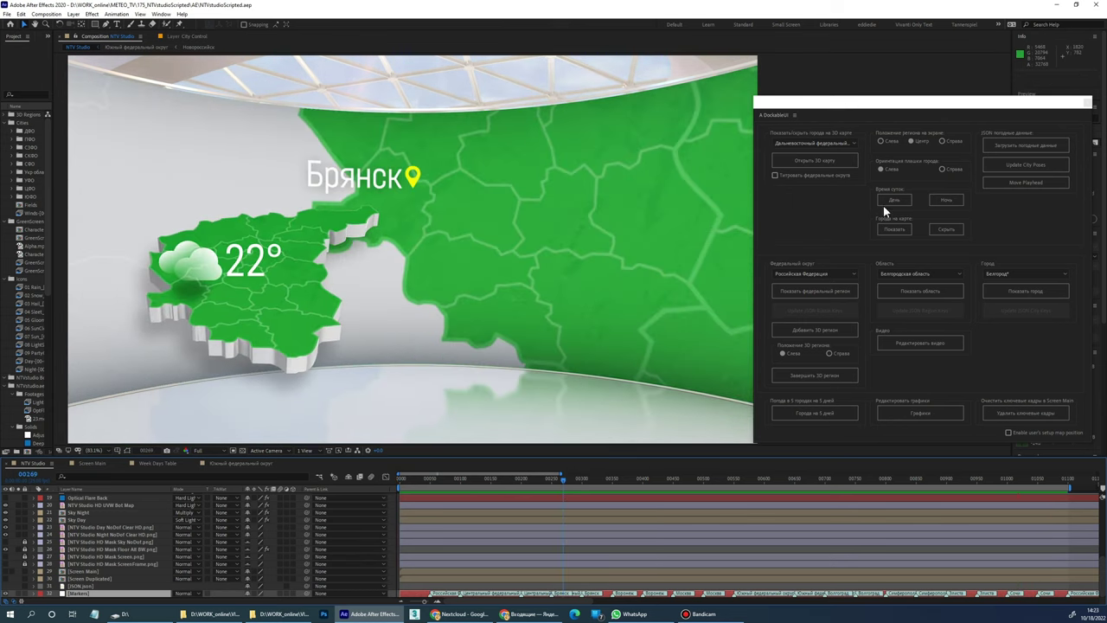
left_click(938, 201)
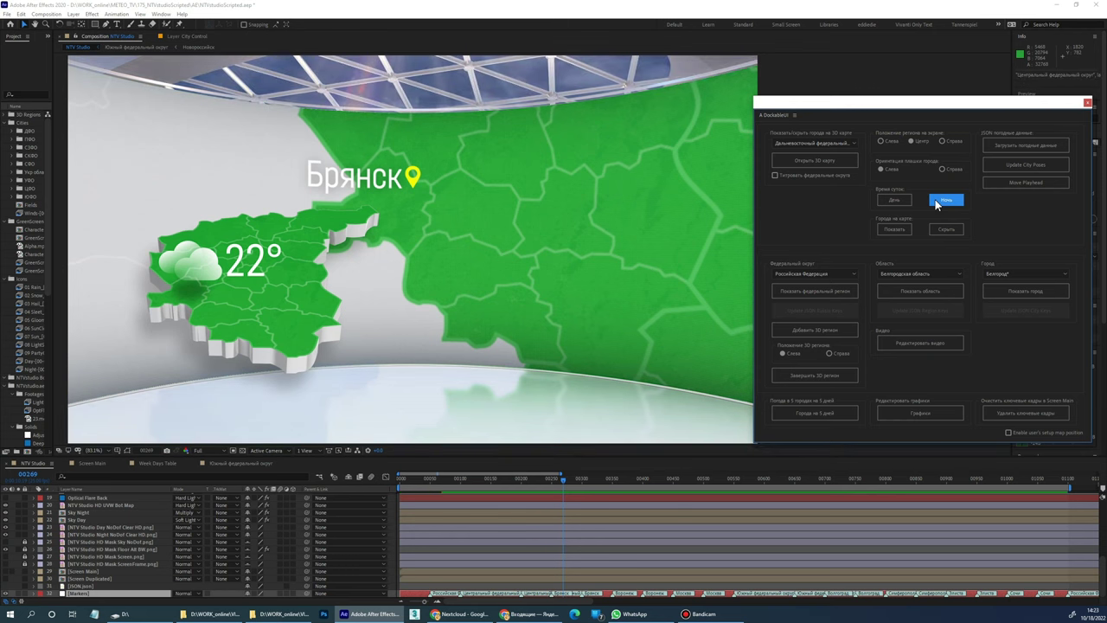
left_click(894, 202)
left_click(580, 489)
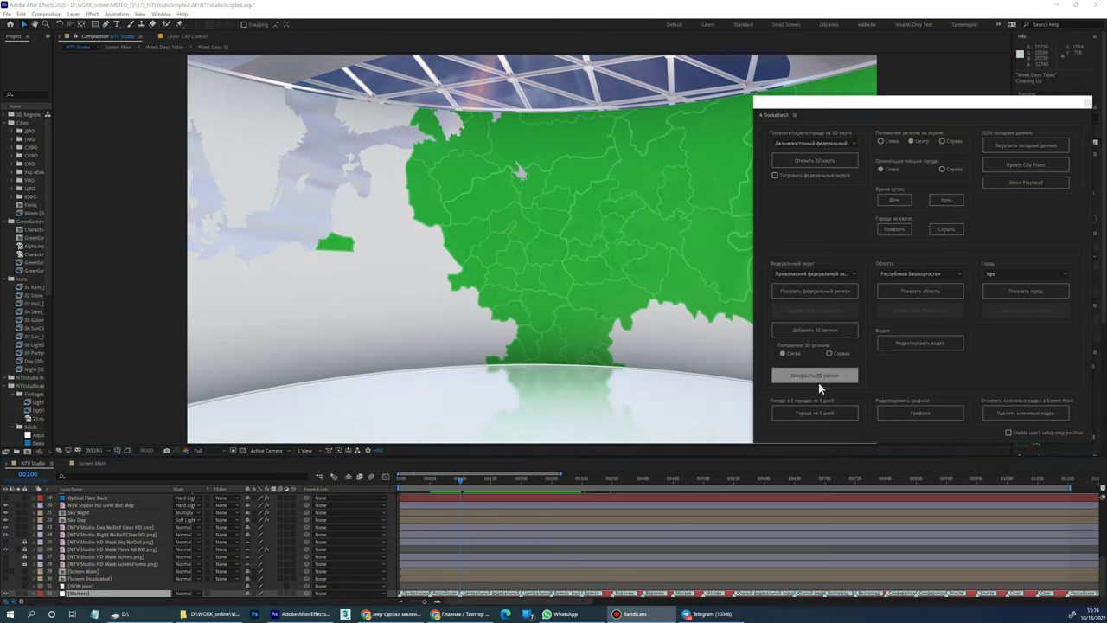
left_click(811, 415)
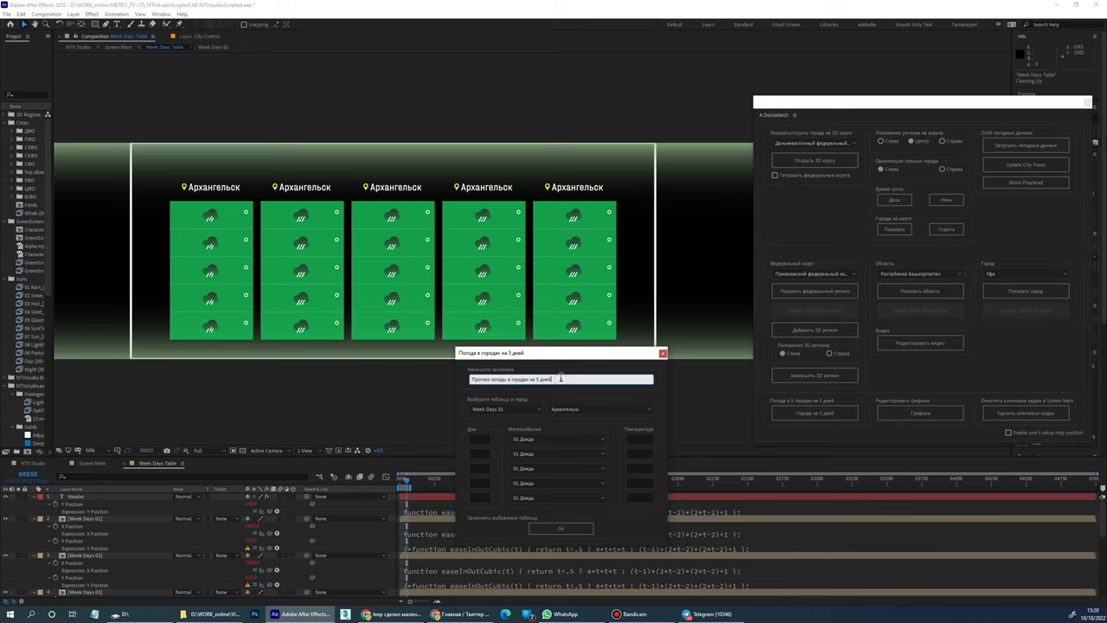
Set the column city to Астрахань and enter day names with temperatures 10, 15, 5, 12, 0
left_click(600, 409)
left_click(567, 422)
left_click(480, 438)
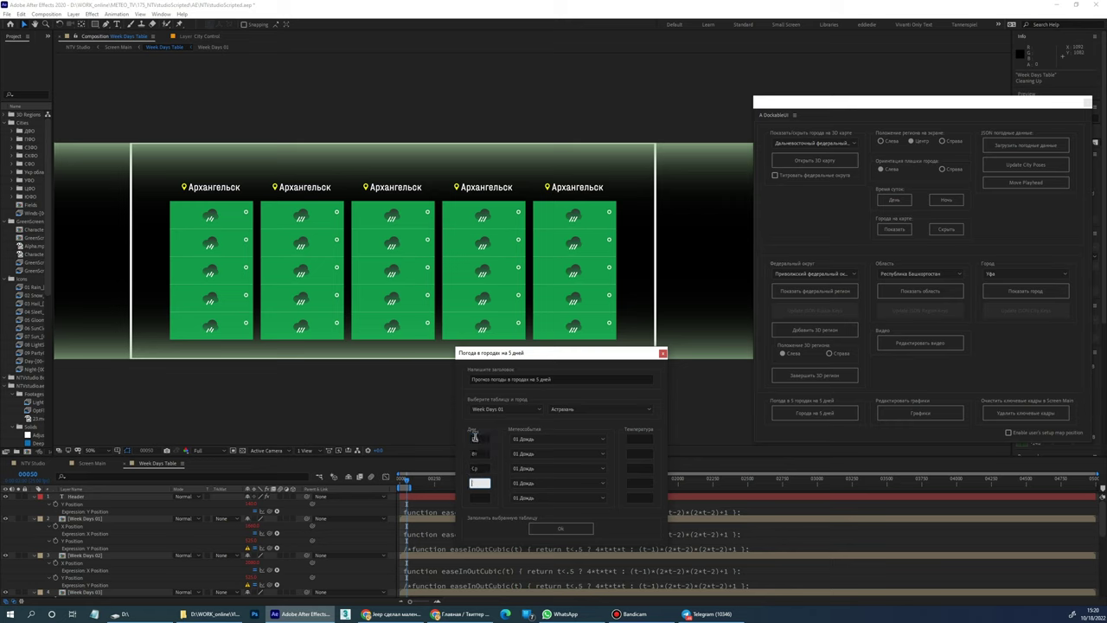
left_click(479, 497)
type("Пт")
left_click(639, 439)
type("10")
type("5")
left_click(636, 483)
type("12")
Set weather Пн Град, Вт Пасмурно, Ср Облачно с прояснениями, Чт Солнечно, Пт Снег, and apply
left_click(558, 439)
left_click(530, 464)
left_click(558, 454)
left_click(528, 500)
left_click(530, 468)
left_click(526, 520)
left_click(530, 483)
left_click(526, 544)
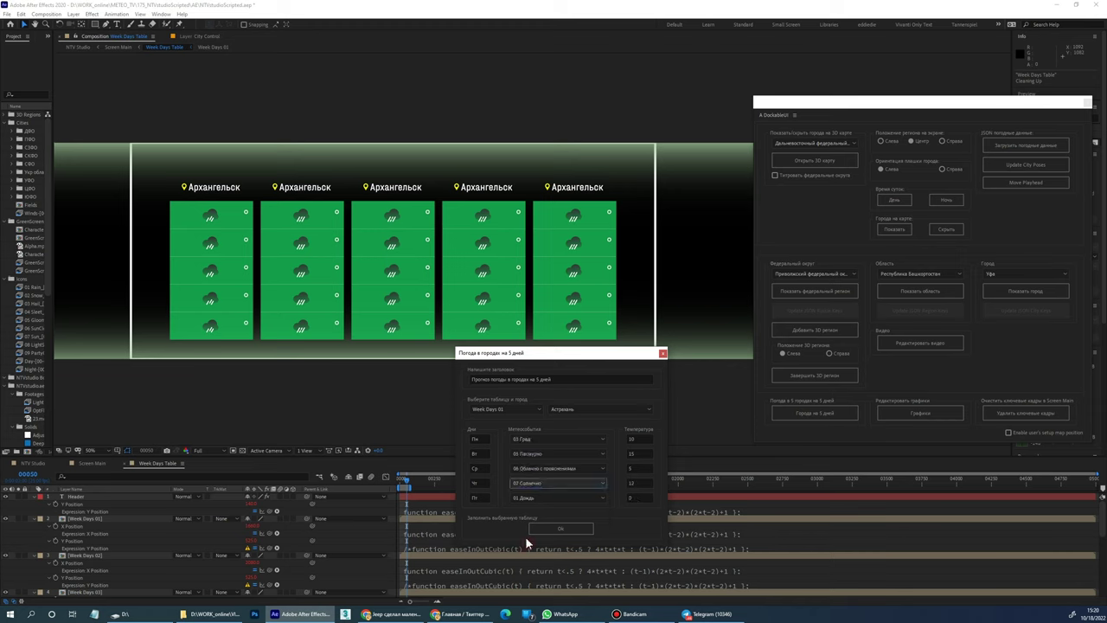
left_click(529, 497)
left_click(528, 515)
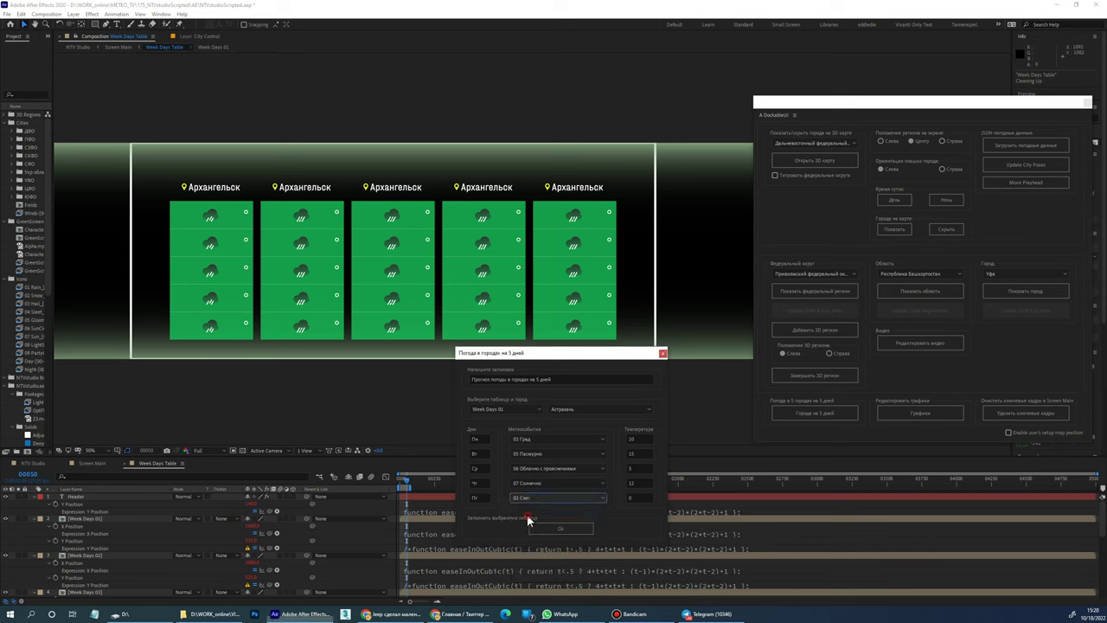
left_click(545, 527)
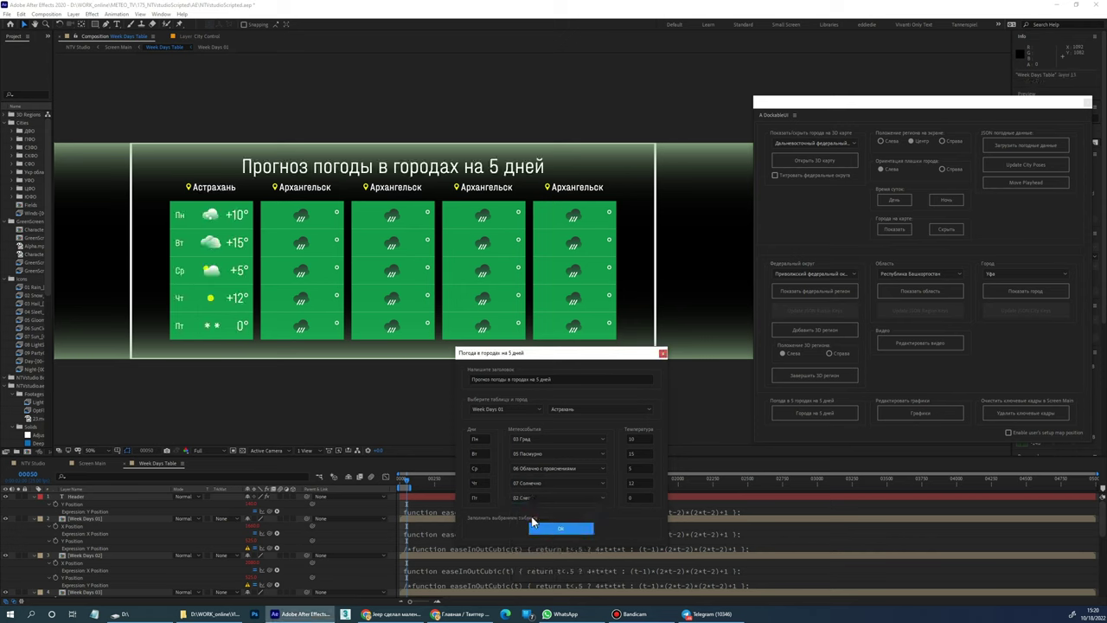
Switch to the Week Days 02 table, choose Барнаул, and enter a temperature of 5
left_click(502, 410)
left_click(495, 425)
left_click(606, 410)
left_click(564, 437)
left_click(631, 439)
key("Tab")
type("5")
key("Tab")
key("Tab")
Set Барнаул weather to Пн 07 Солнечно, Чт 01 Дождь, Пт 02 Снег, and apply
left_click(553, 438)
left_click(546, 443)
left_click(633, 439)
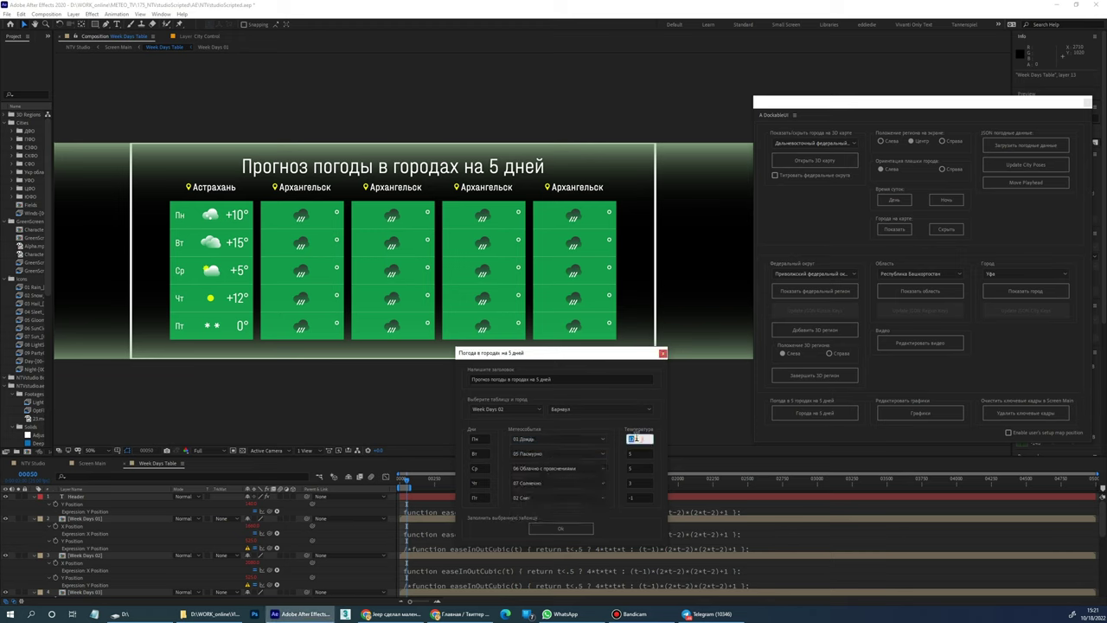
type("5")
left_click(554, 439)
left_click(536, 506)
left_click(554, 483)
left_click(534, 498)
left_click(553, 498)
left_click(546, 516)
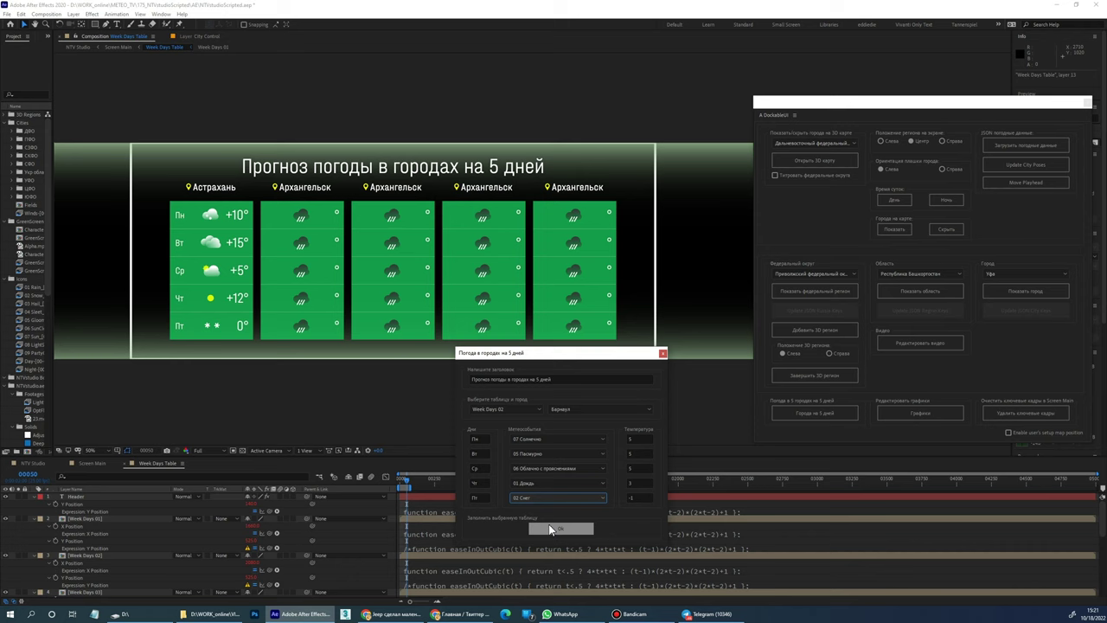
left_click(550, 529)
Fill the Week Days 03 column with temperature 3 and Пн weather 01 Дождь, then apply
left_click(511, 409)
left_click(496, 436)
left_click(637, 439)
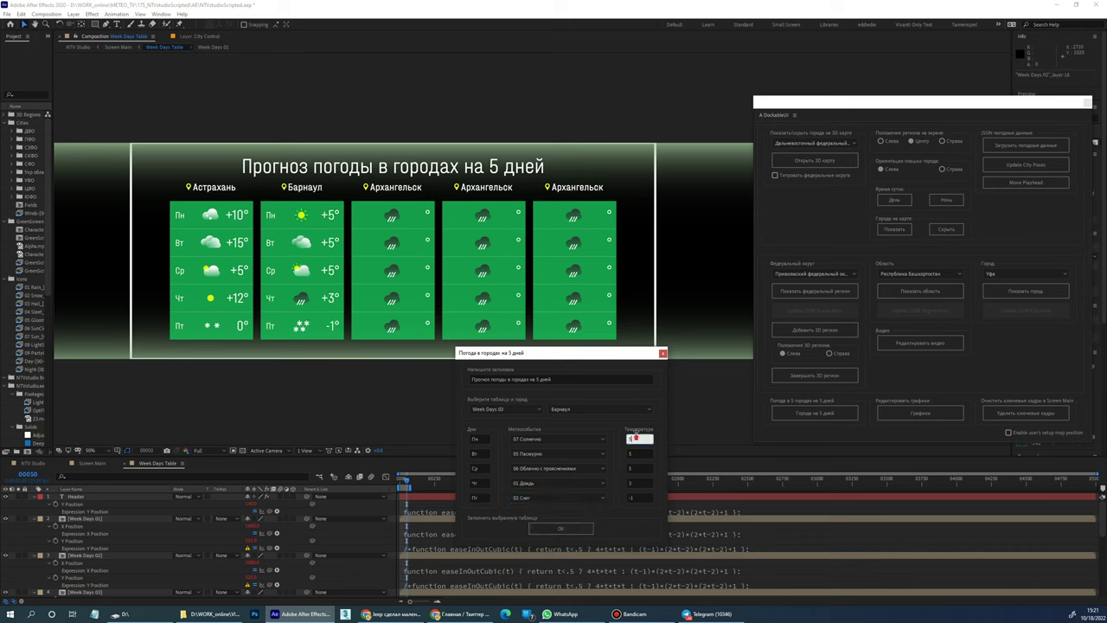
left_click(637, 468)
type("3")
left_click(634, 499)
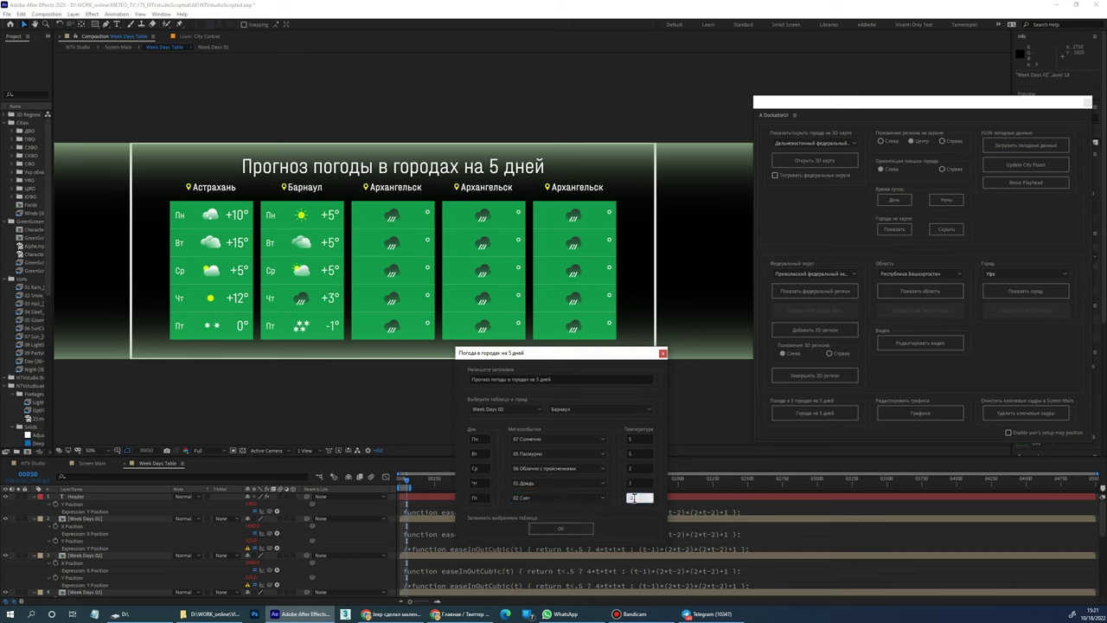
type("-2")
left_click(545, 498)
left_click(534, 453)
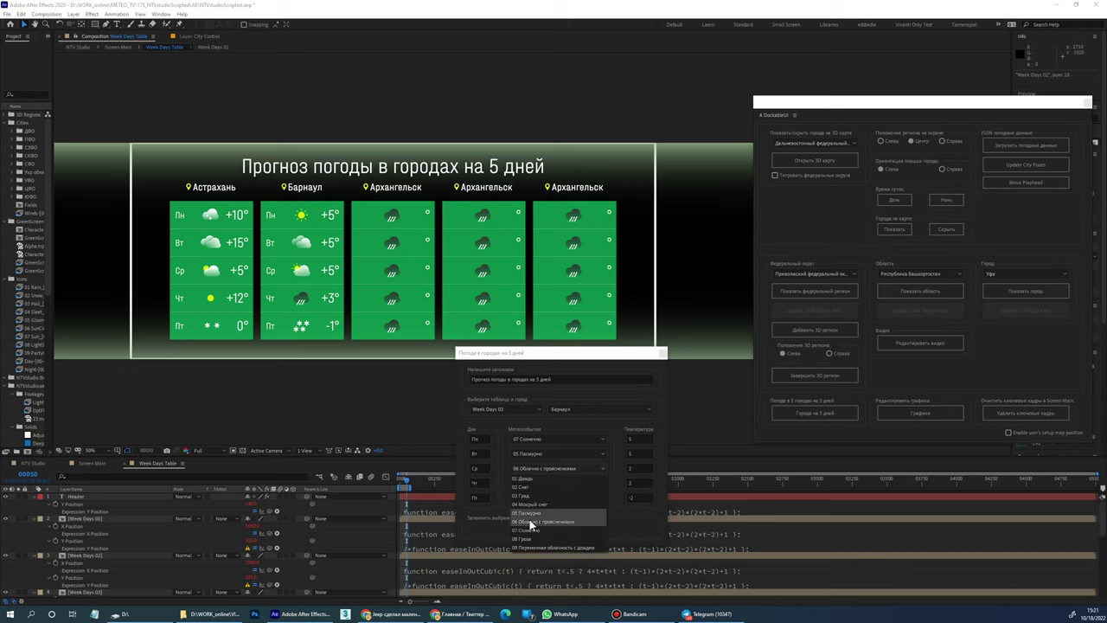
left_click(536, 438)
left_click(536, 449)
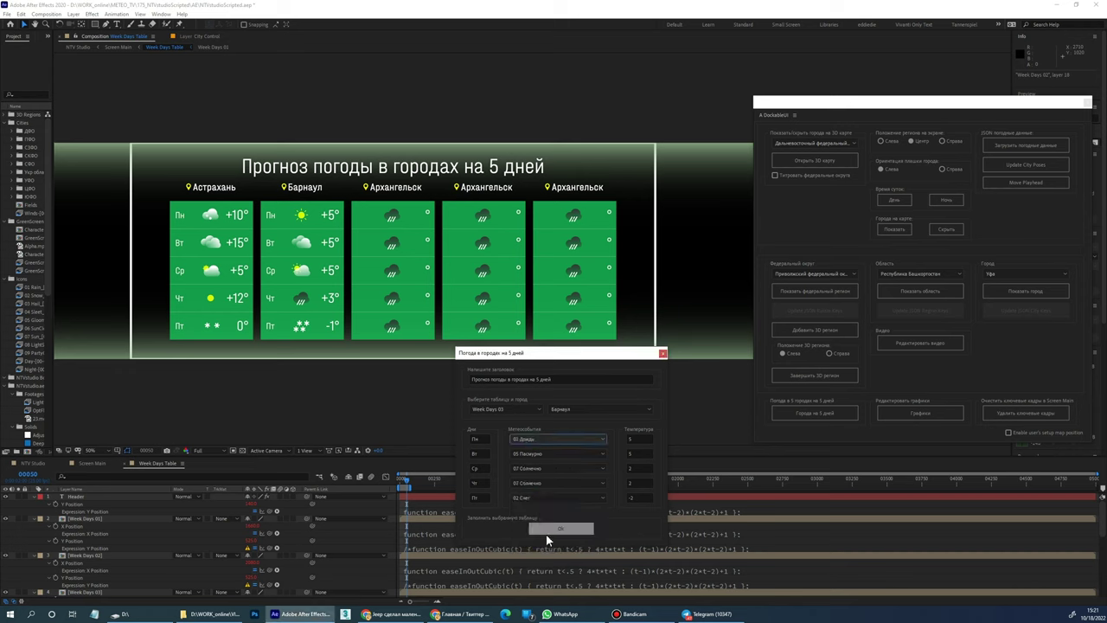
left_click(554, 529)
Set Week Days 04 weather: Пн and Вт 02 Снег, Ср 09, Чт and Пт 06 Облачно с прояснениями
left_click(505, 409)
left_click(500, 421)
left_click(558, 439)
left_click(533, 454)
left_click(531, 472)
left_click(532, 469)
left_click(531, 547)
left_click(531, 483)
left_click(532, 536)
left_click(558, 497)
left_click(537, 551)
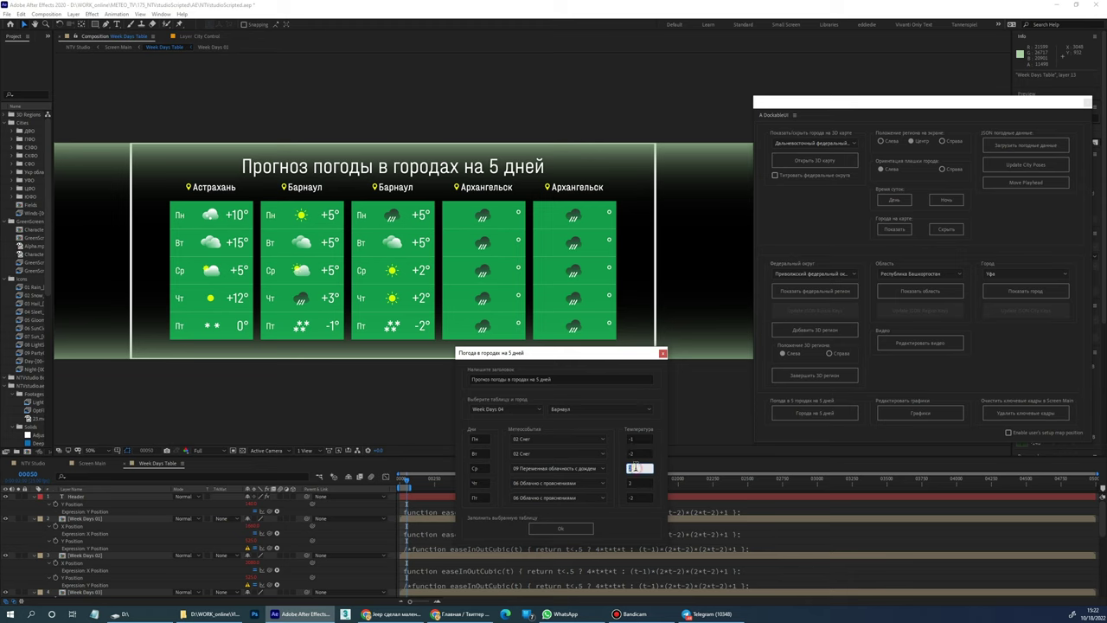
Set the Пт temperature to 1 and assign Благовещенск to the fourth column
left_click(636, 495)
type("1")
left_click(563, 529)
left_click(577, 408)
left_click(570, 448)
left_click(563, 527)
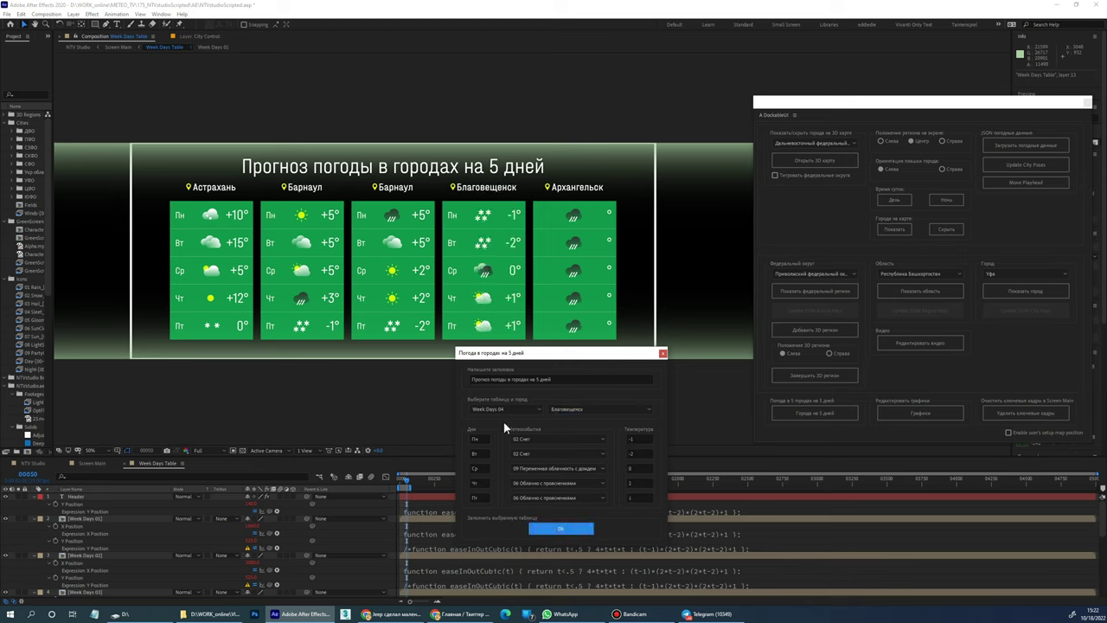
Assign Иркутск to the Week Days 05 table and apply it to the fifth column
left_click(504, 410)
left_click(503, 454)
left_click(574, 410)
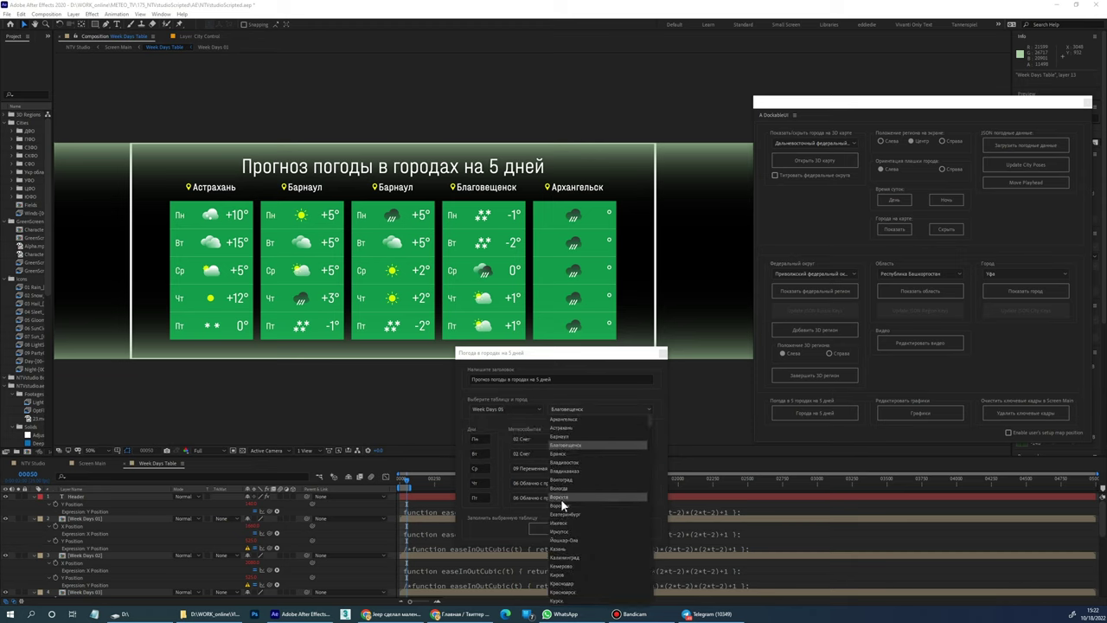
left_click(562, 531)
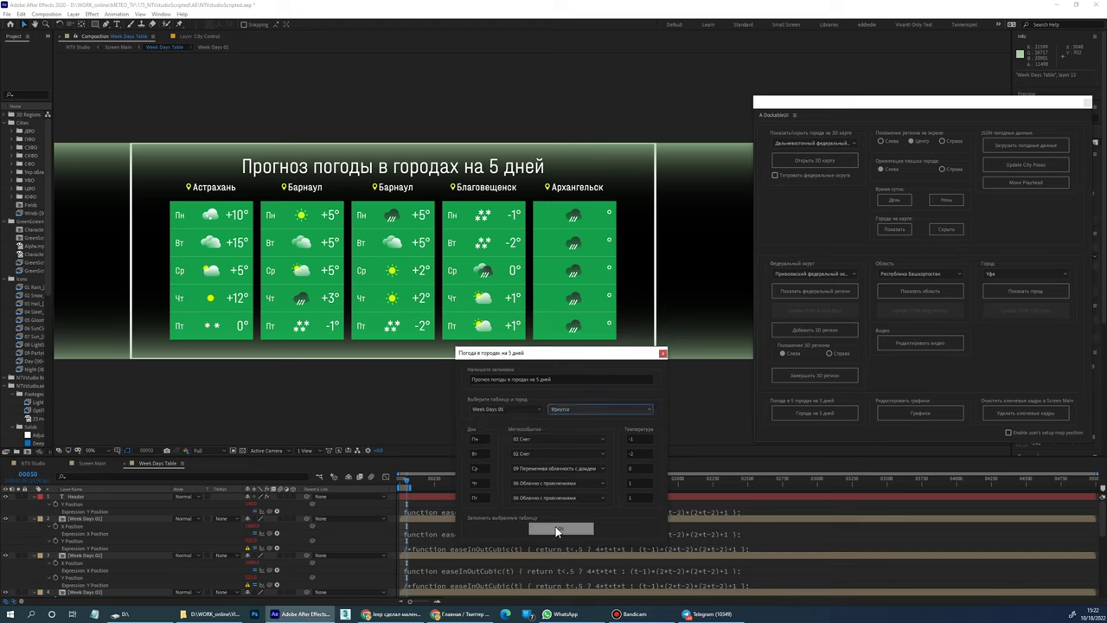
left_click(558, 530)
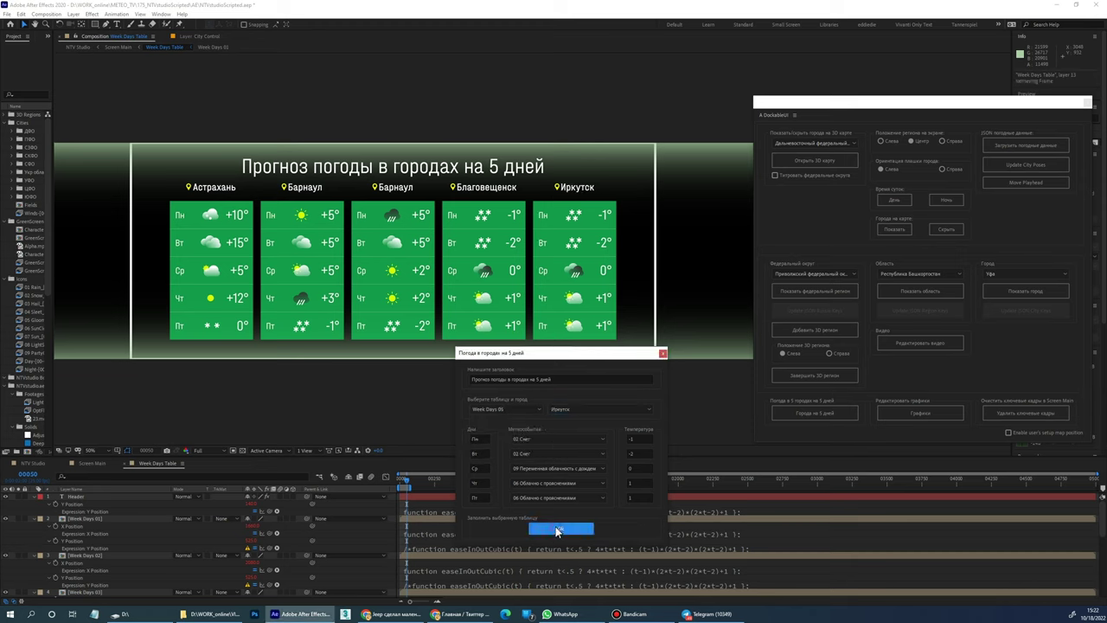
Close the forecast editor, check the Week Days Table layer, then switch to NTV Studio
left_click(664, 355)
left_click(99, 527)
key("i")
left_click(7, 528)
key("o")
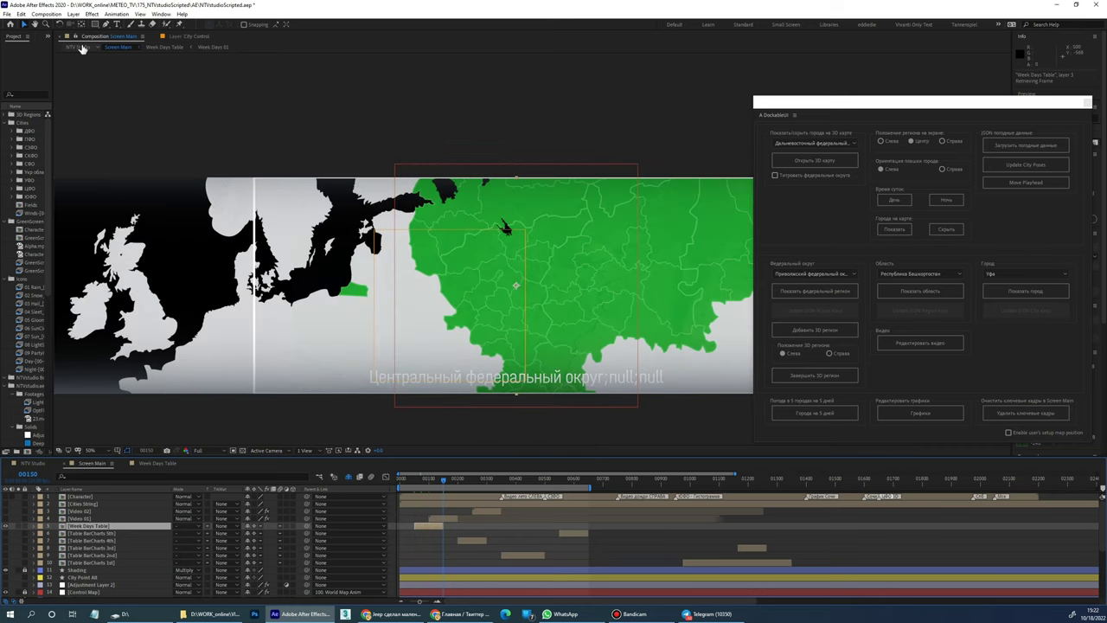
left_click(82, 48)
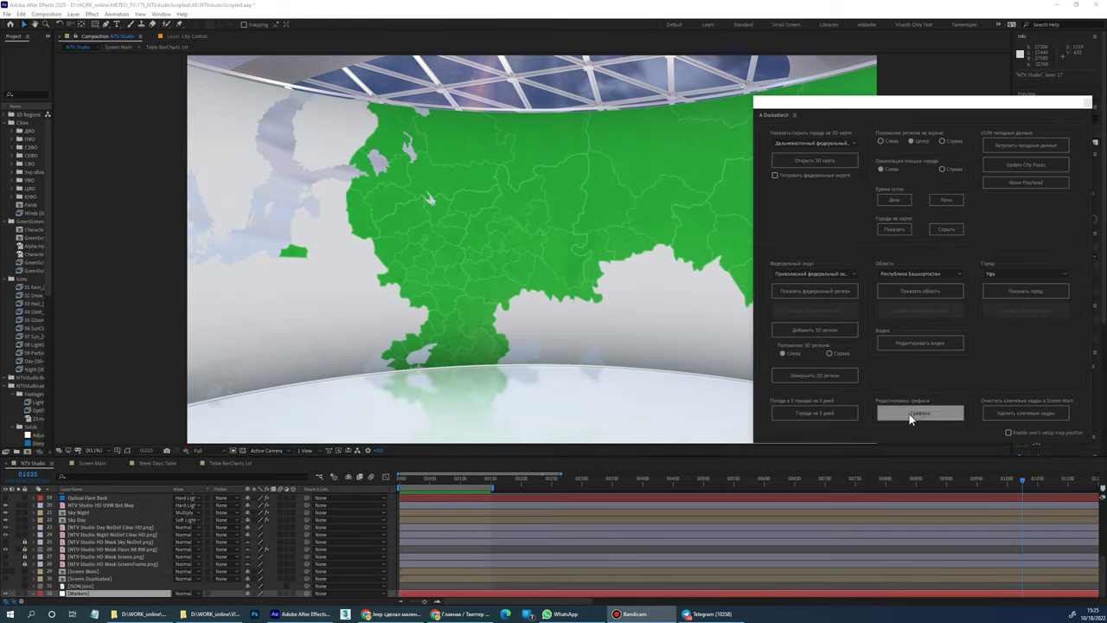
Open Table BarCharts 1st, type the Moscow chart title, and enter temperatures 10, 5, -5, 1, 15
left_click(909, 414)
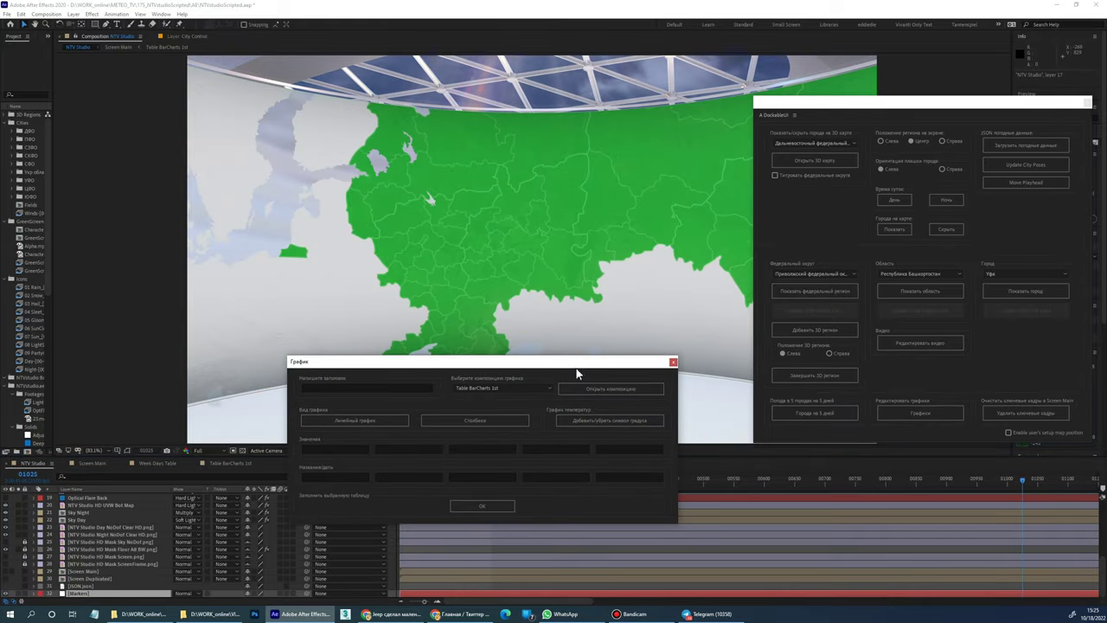
left_click(587, 393)
left_click(353, 388)
type("Температура воздуха в Москве на 5 дней")
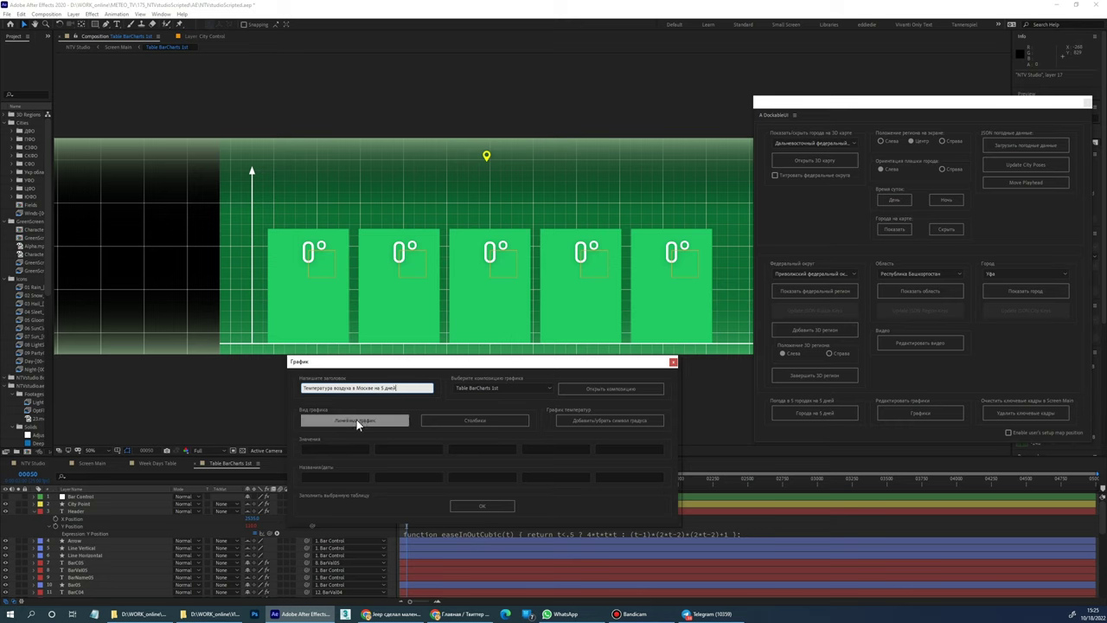
left_click(321, 449)
type("10")
key("Tab")
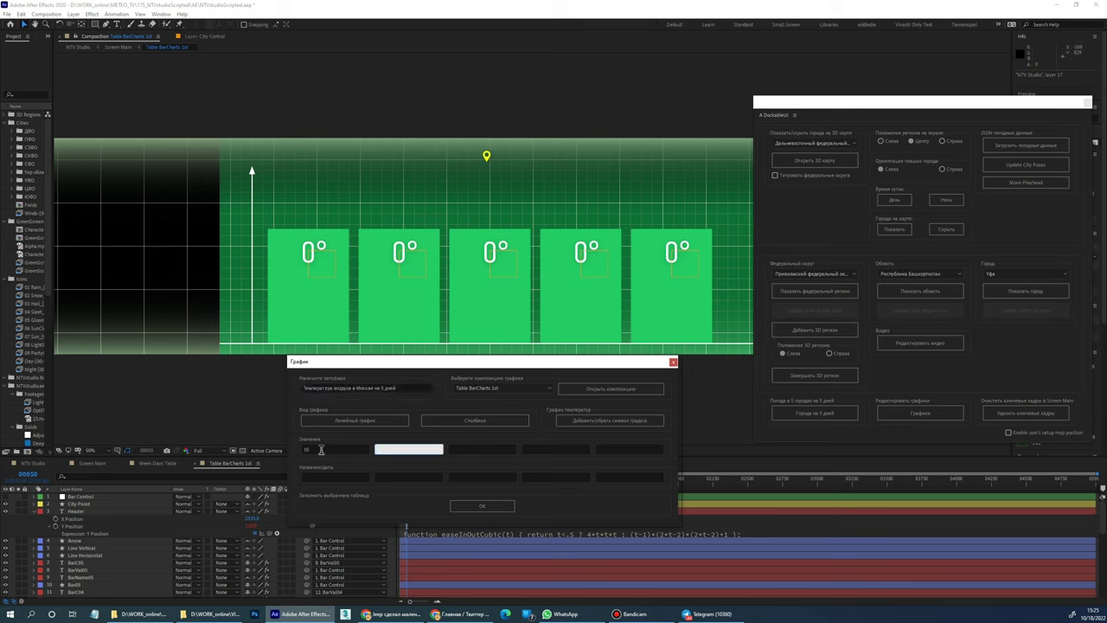
type("5")
key("Tab")
key("Tab")
type("1")
Label the bars Пн, Вт, Ср, Чт, Пт and apply them to the chart
key("Tab")
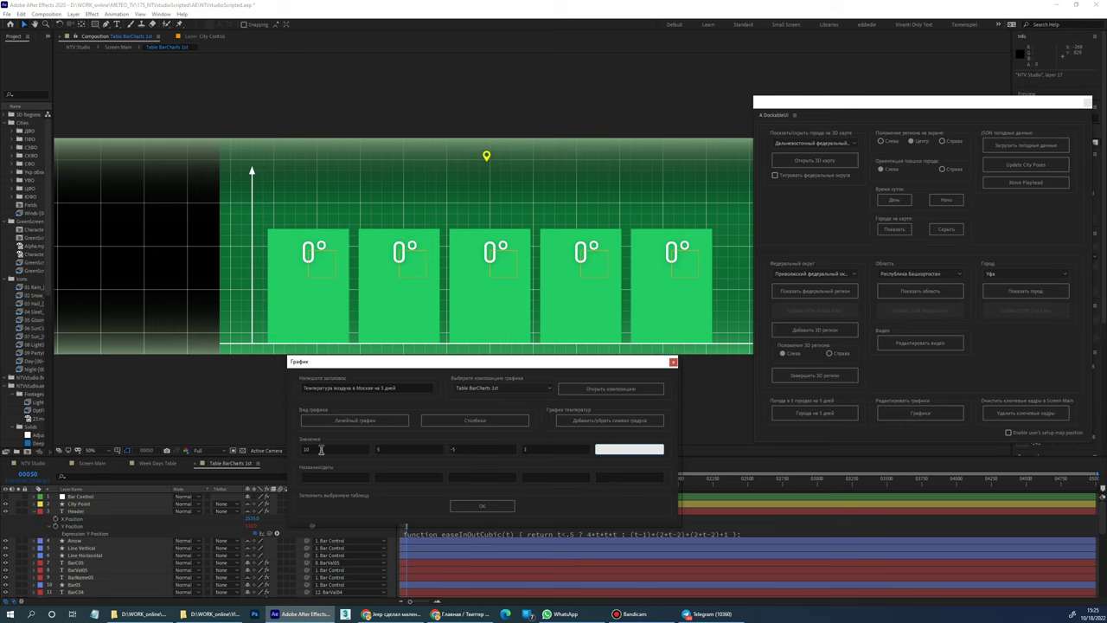
type("-5")
left_click(325, 476)
type("н")
key("Tab")
type("Вт")
key("Tab")
type("Ср")
key("Tab")
key("Tab")
type("П")
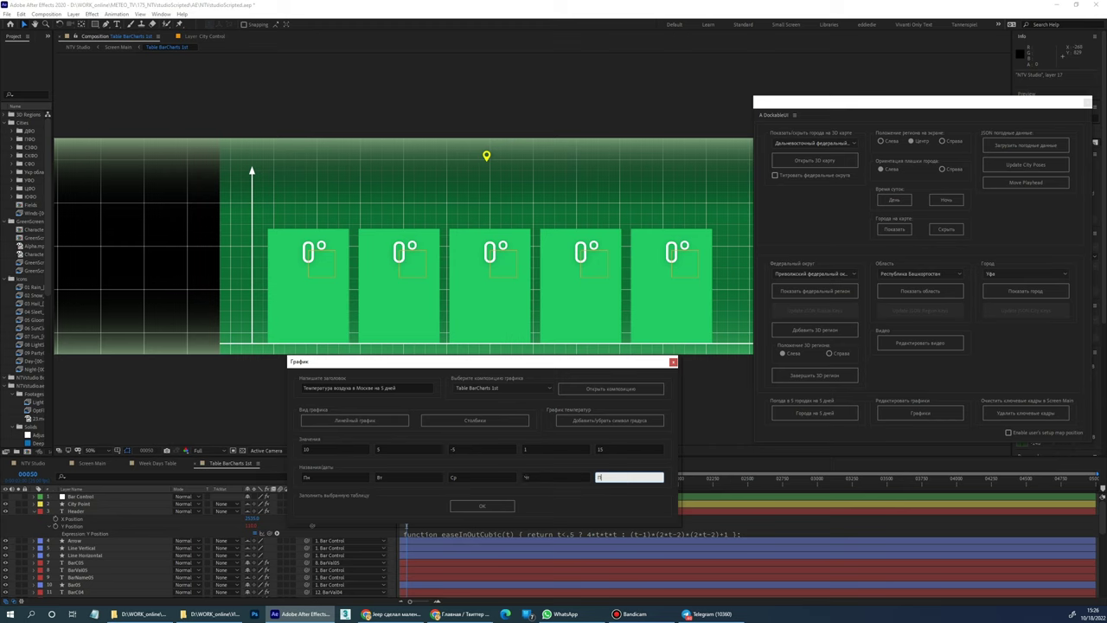
left_click(465, 508)
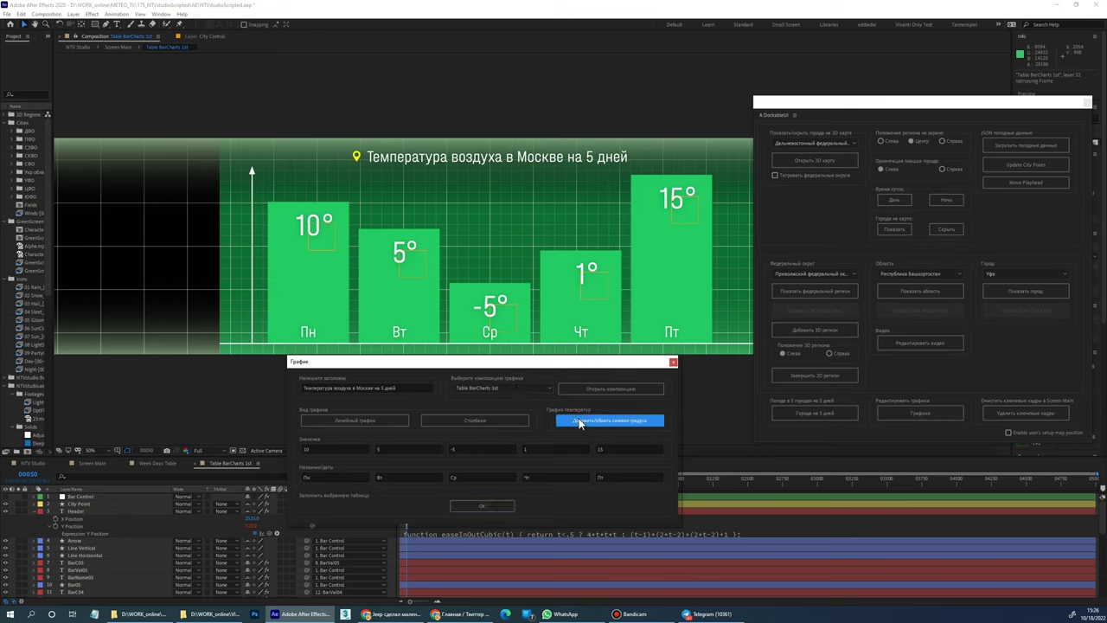
Toggle the chart between line and bars and replace the first four values, starting with -50
left_click(374, 425)
left_click(464, 423)
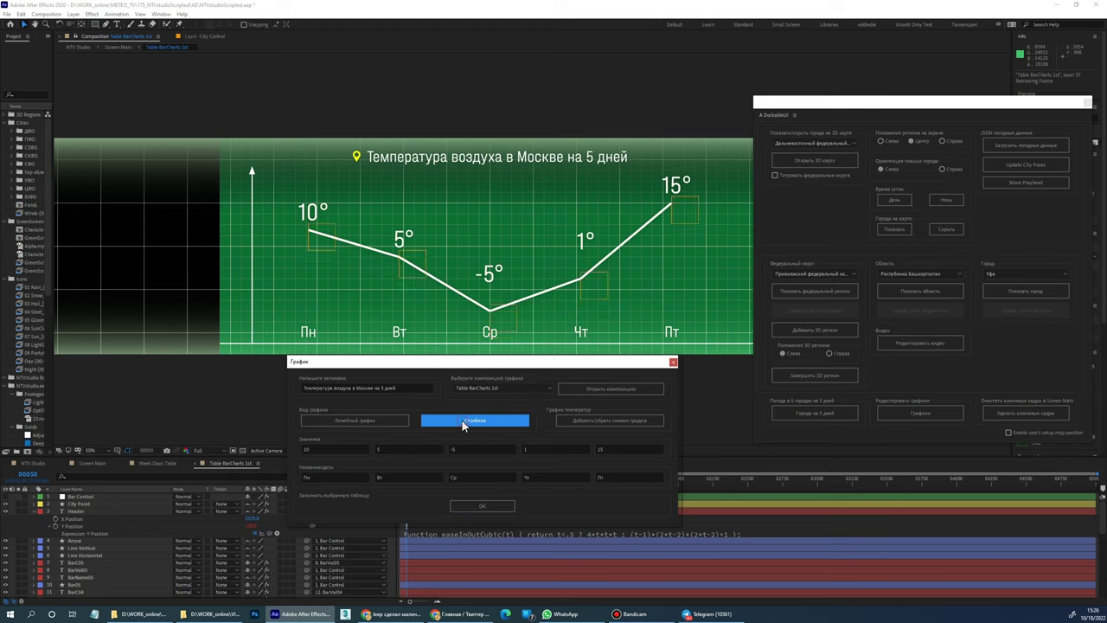
left_click(372, 423)
left_click(322, 449)
double_click(322, 449)
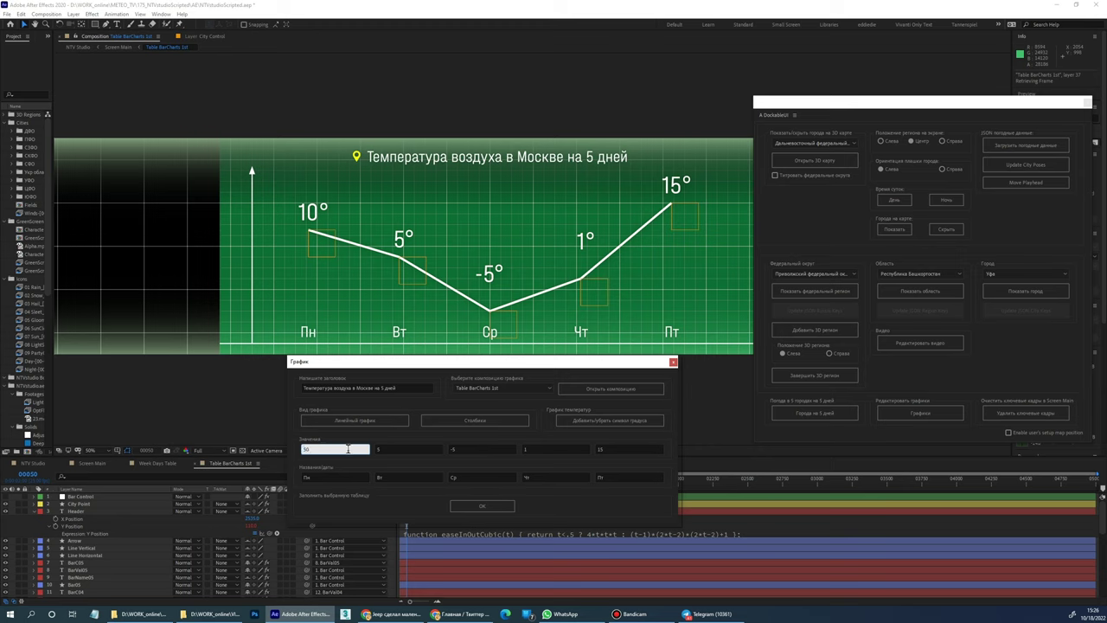
double_click(428, 449)
type("-50")
double_click(464, 449)
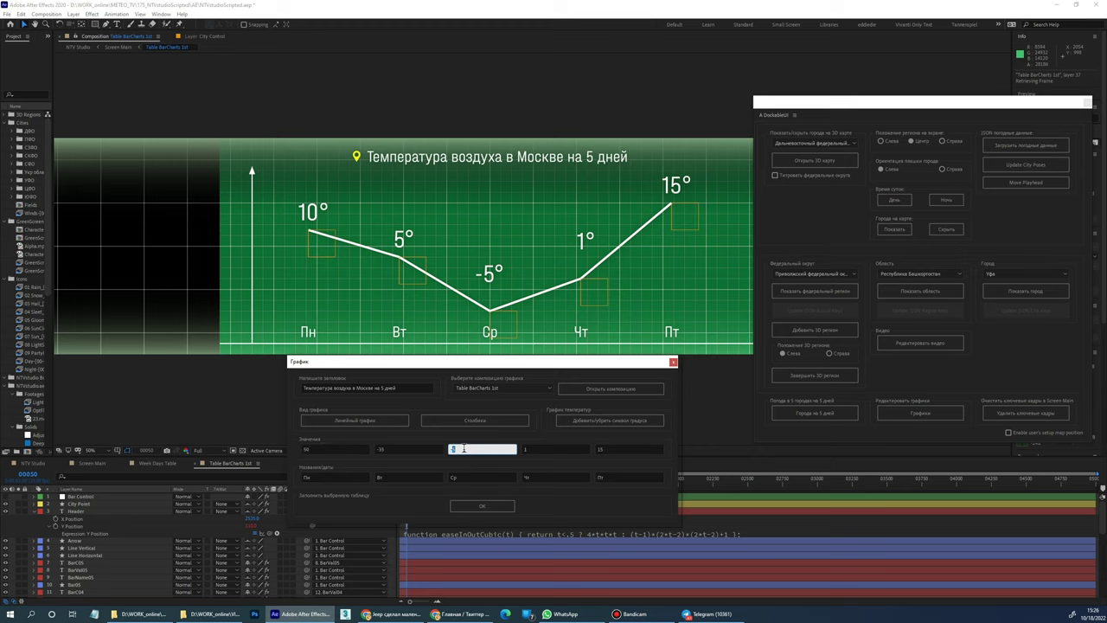
type("-30")
double_click(536, 449)
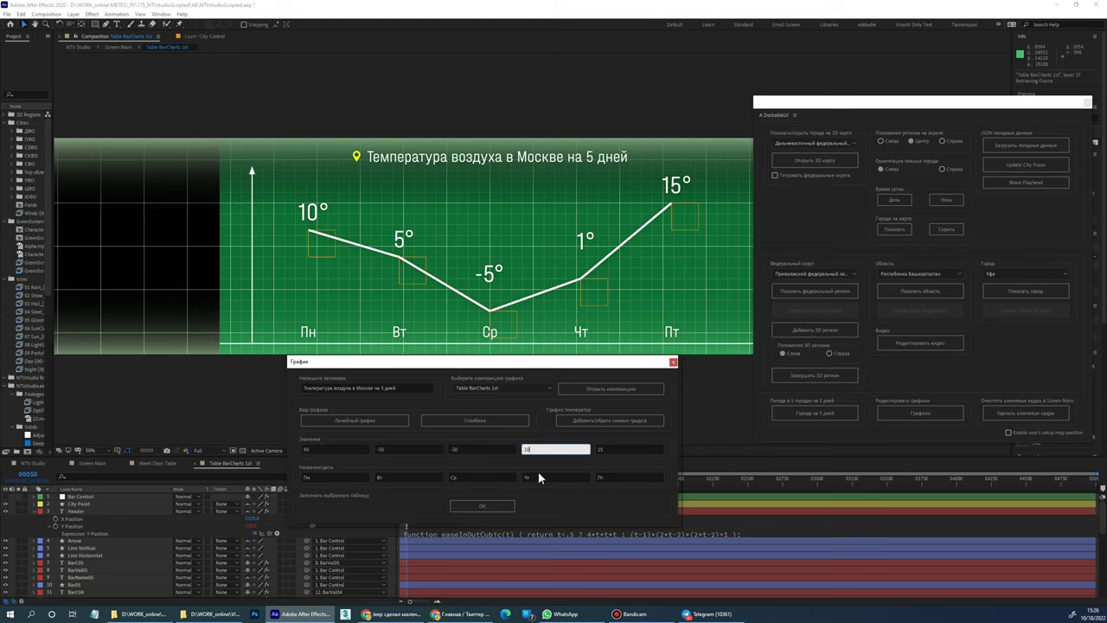
left_click(470, 509)
Correct the first value to 10 and update the fifth value, applying the changes
double_click(319, 449)
type("155")
left_click(471, 507)
double_click(332, 449)
type("10")
double_click(623, 449)
left_click(482, 507)
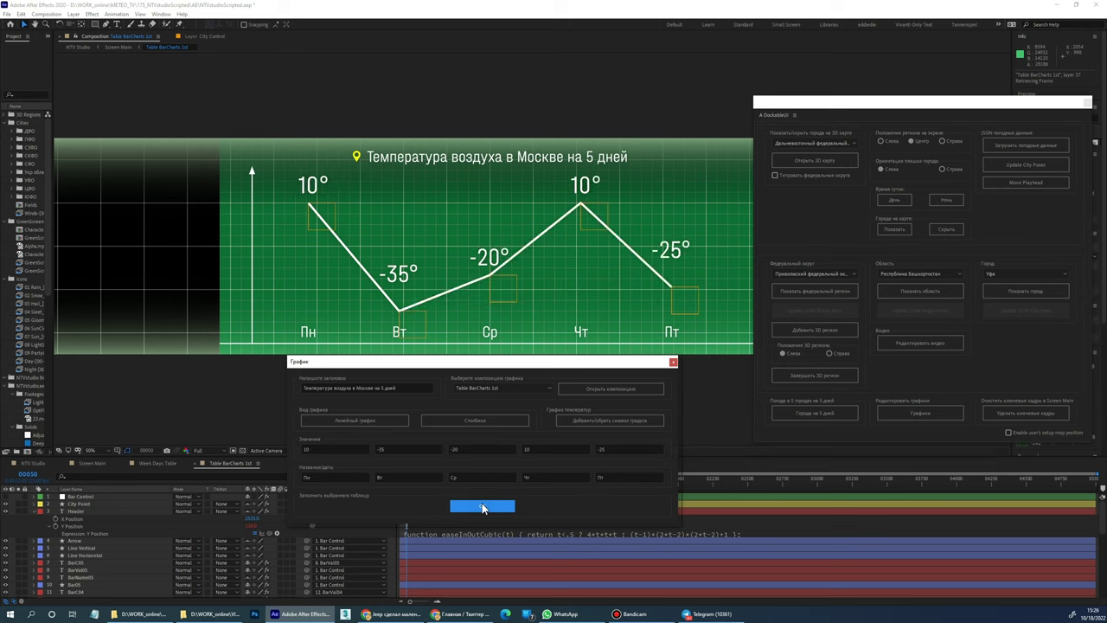
Set the fourth value to 25, switch to Столбики bars, and close the chart editor
double_click(539, 449)
type("25")
left_click(481, 507)
left_click(457, 421)
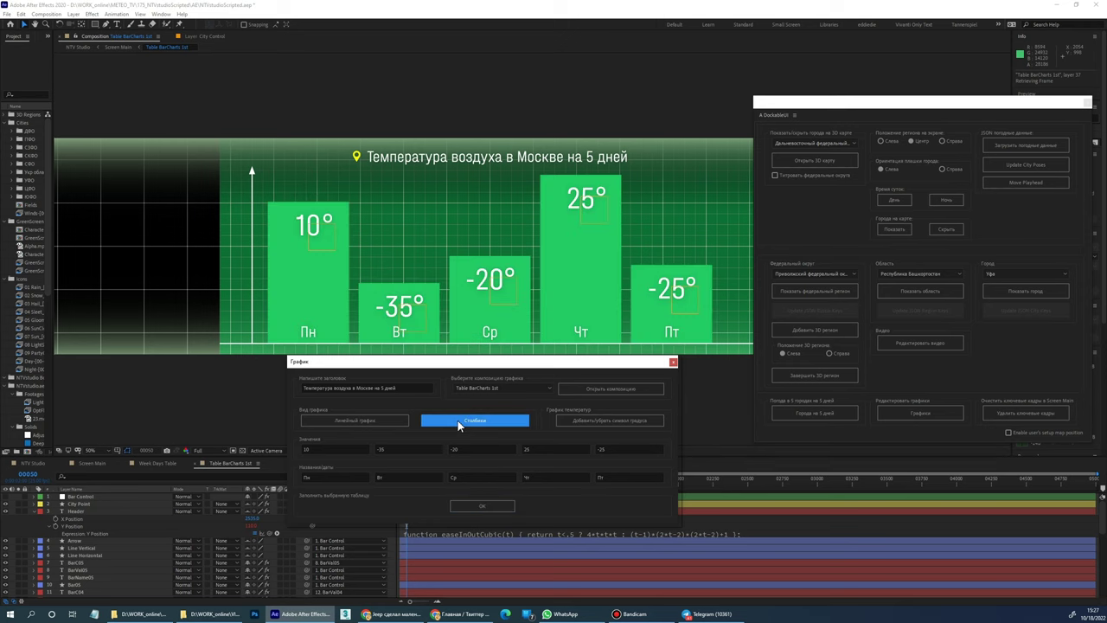
left_click(675, 364)
left_click(118, 47)
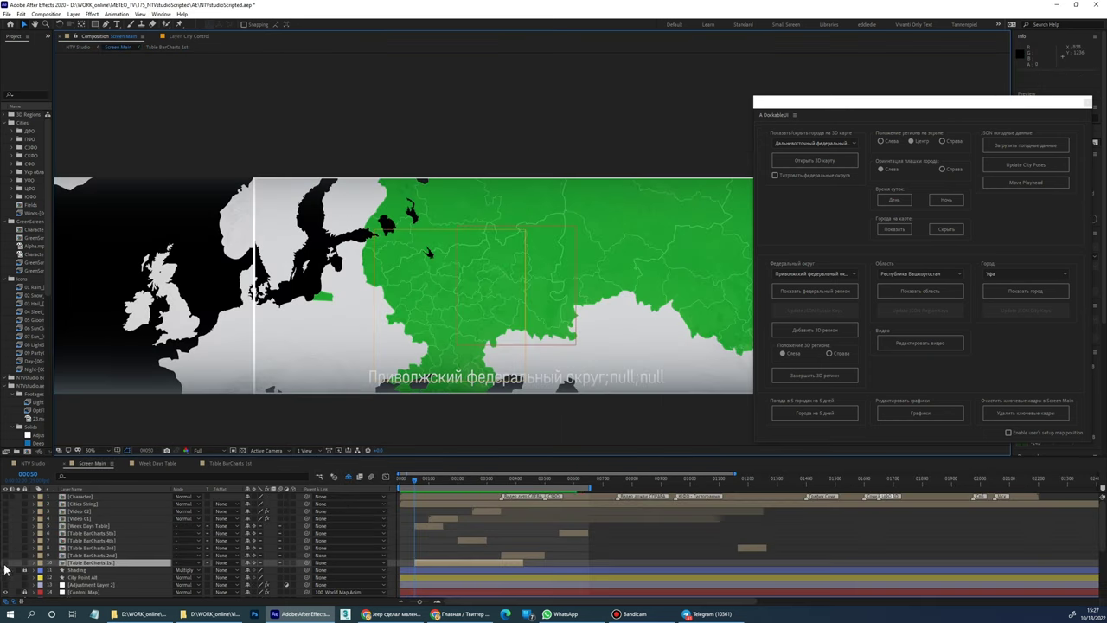
Switch to NTV Studio and open Table BarCharts 2nd from the Графики panel
left_click(32, 463)
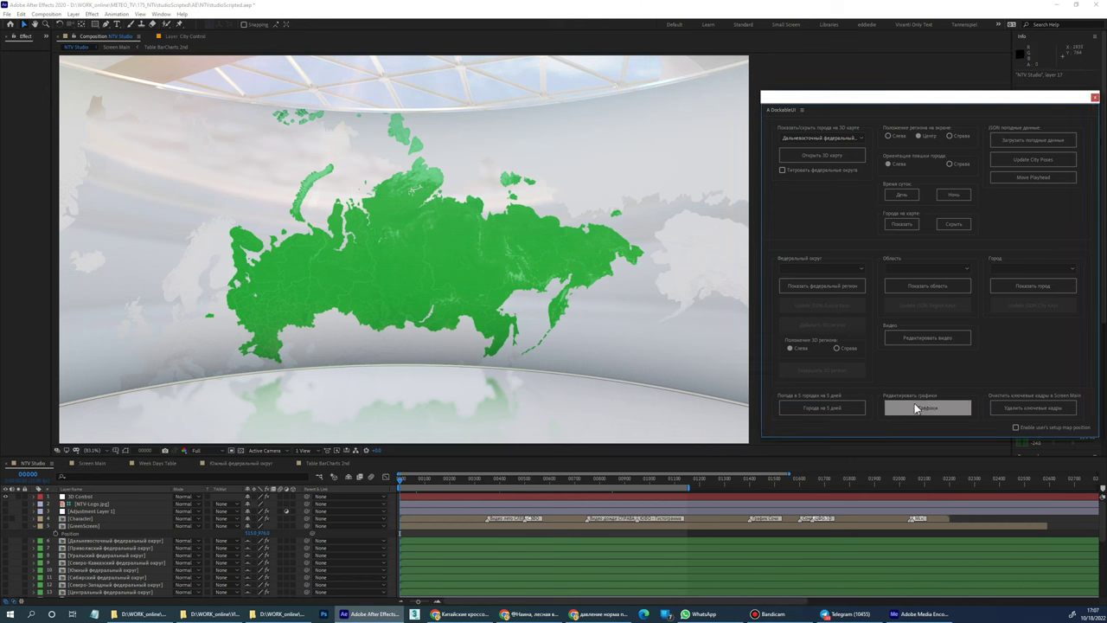
left_click(917, 408)
left_click(502, 287)
left_click(466, 305)
left_click(558, 287)
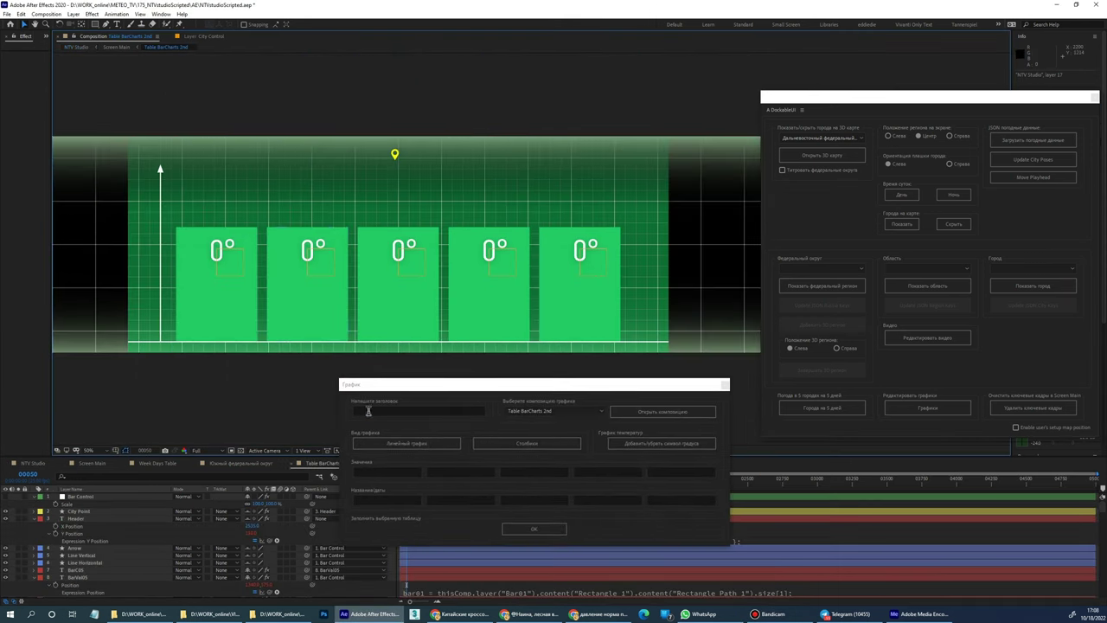
Title the chart for 20.10.2022 and enter temperatures 15, -15, 10, 5, 25
left_click(369, 411)
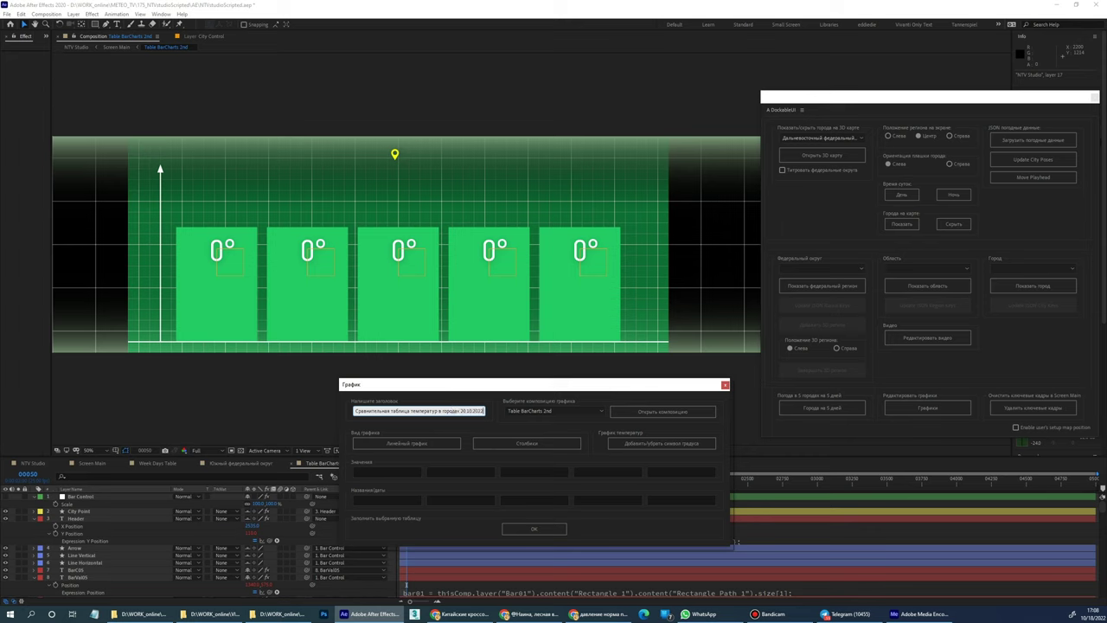
left_click(371, 472)
type("15")
key("Tab")
key("Tab")
type("10")
key("Tab")
type("5")
key("Tab")
type("25")
Label the bars Саратов, Нижний Новгород, Москва, Санкт-Петербург, Ижевск and apply
left_click(383, 500)
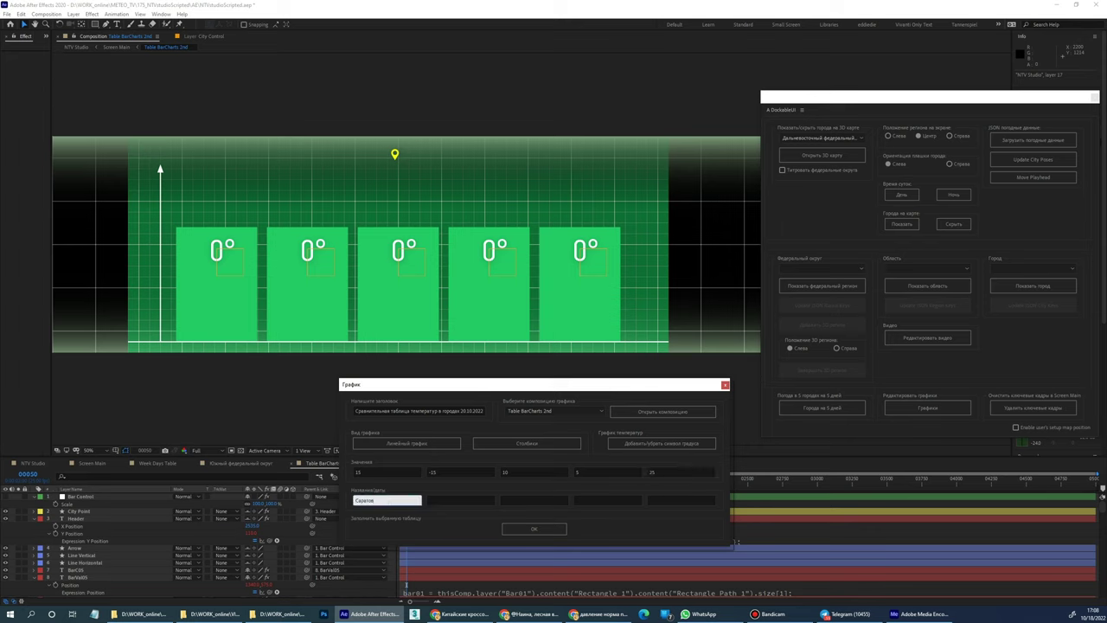
key("Tab")
type("Ни")
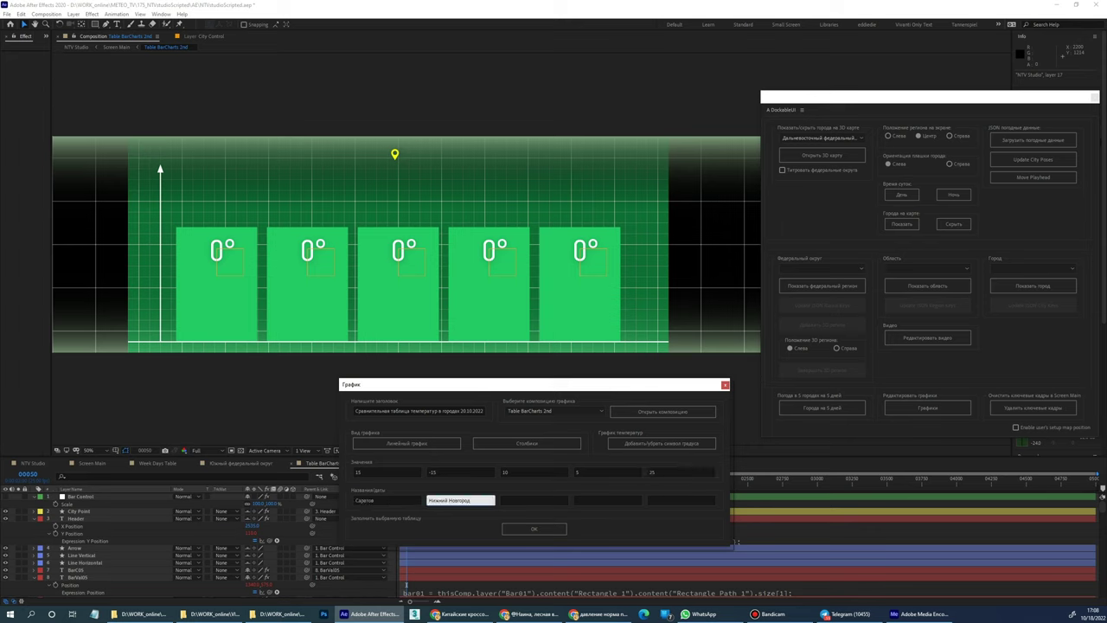
key("Tab")
type("Москв")
key("Tab")
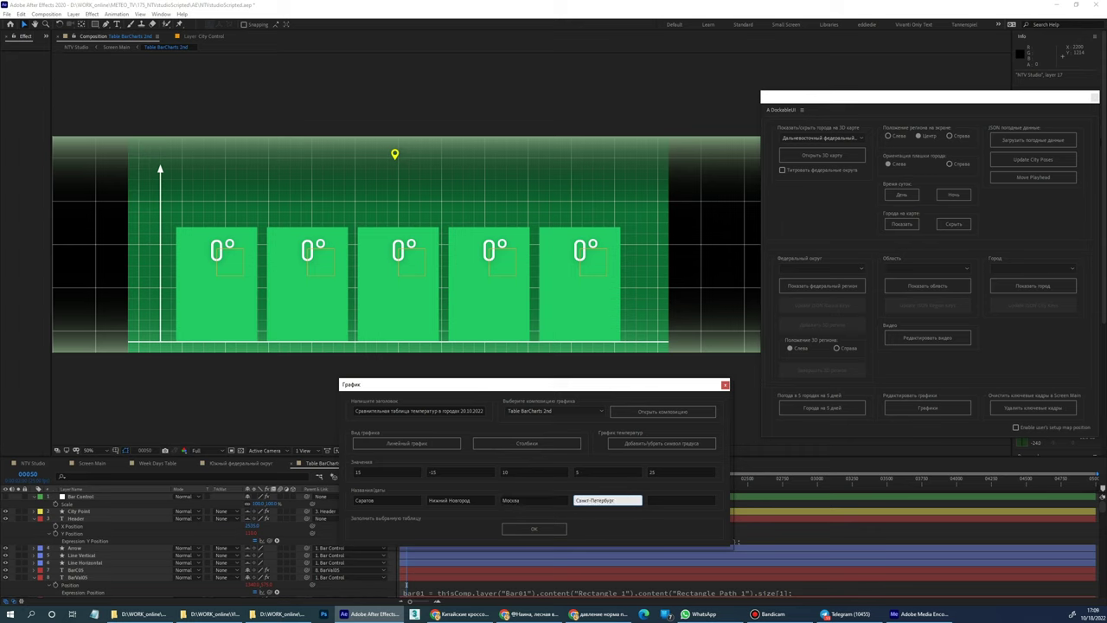
key("Tab")
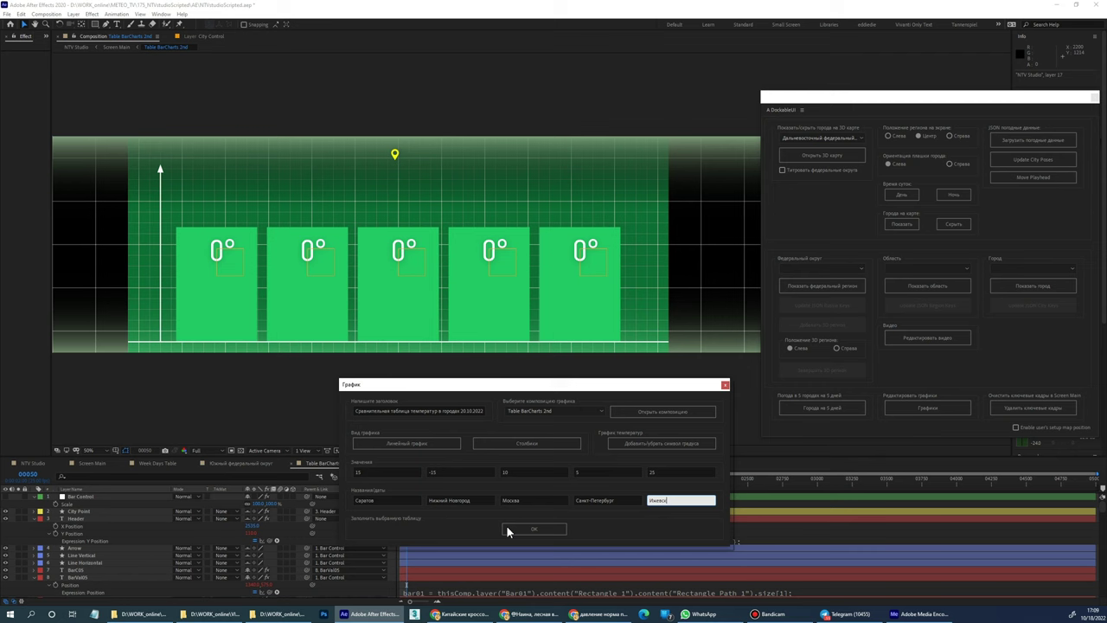
left_click(514, 531)
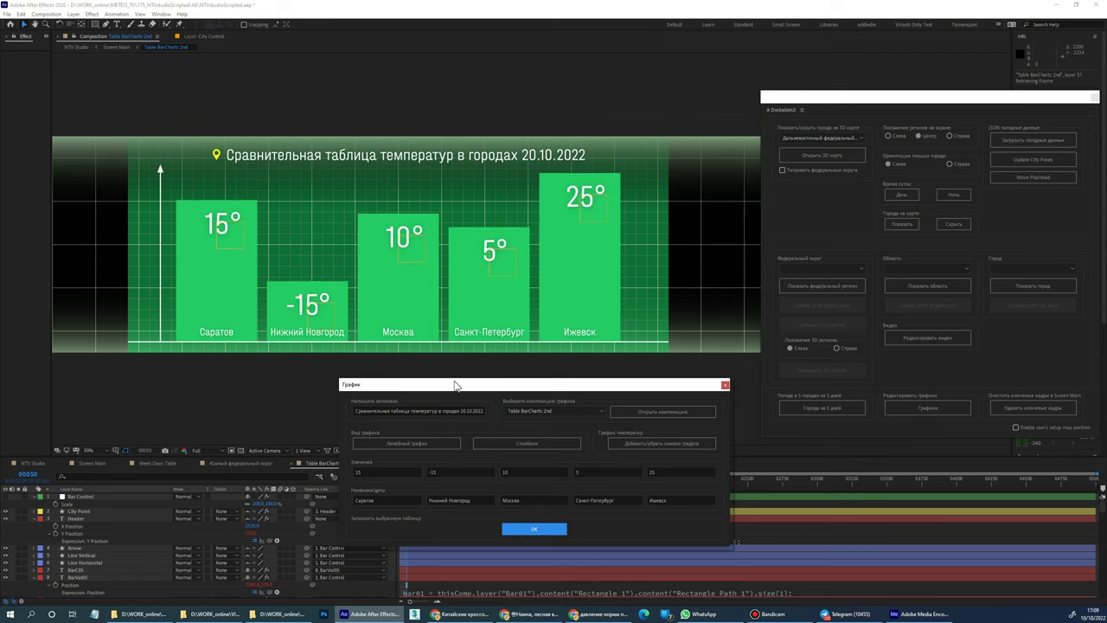
Replace the second chart's title with the Moscow atmospheric pressure title
left_click(420, 444)
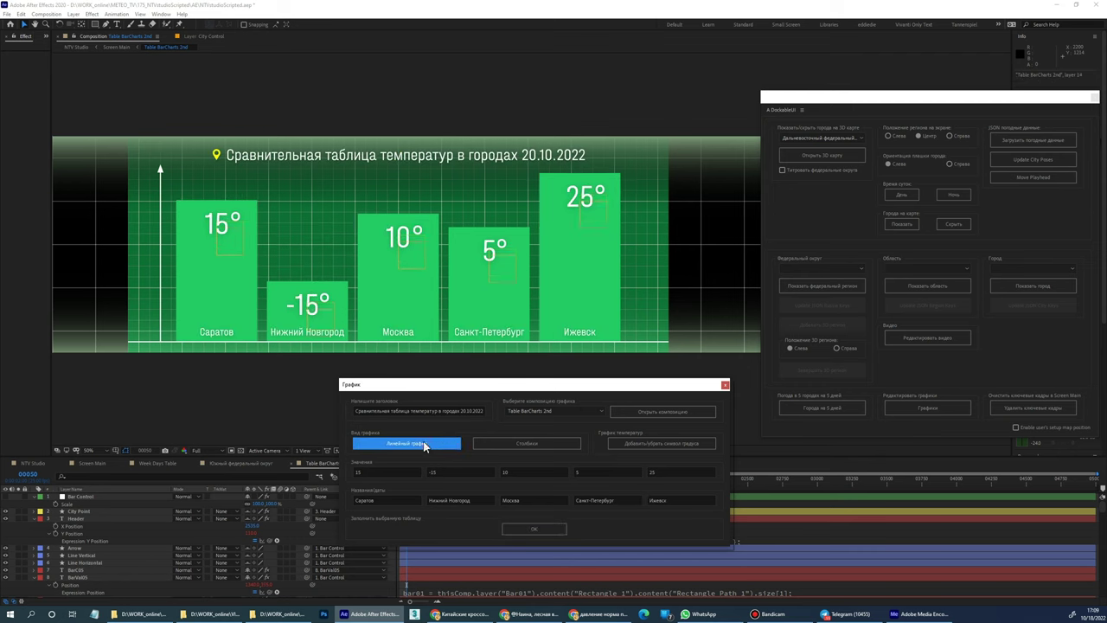
left_click(498, 444)
left_click(355, 414)
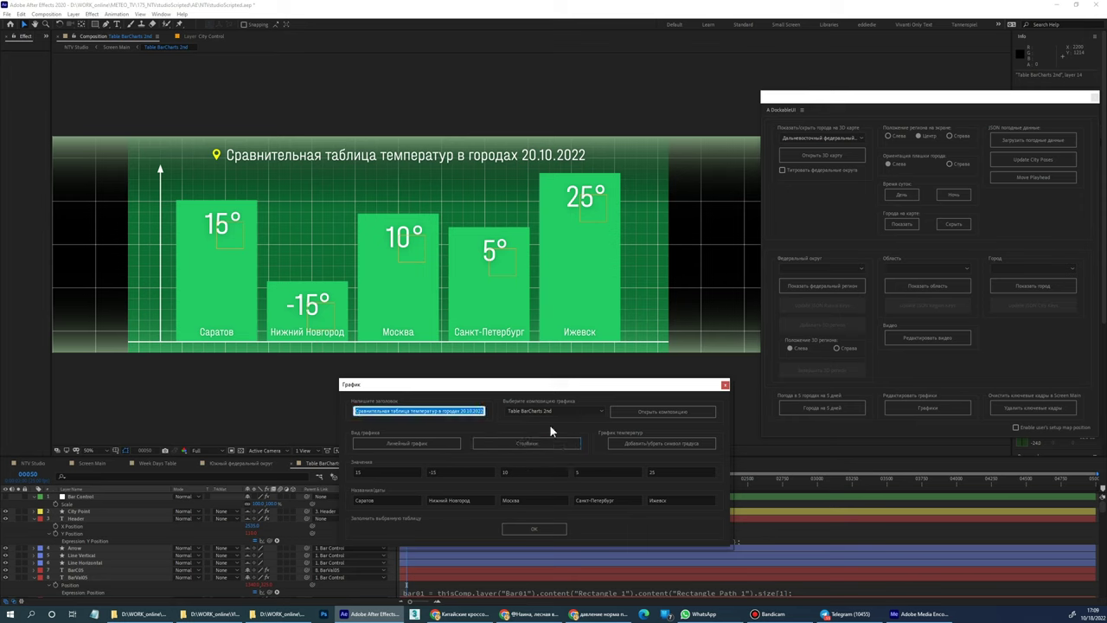
type("Af")
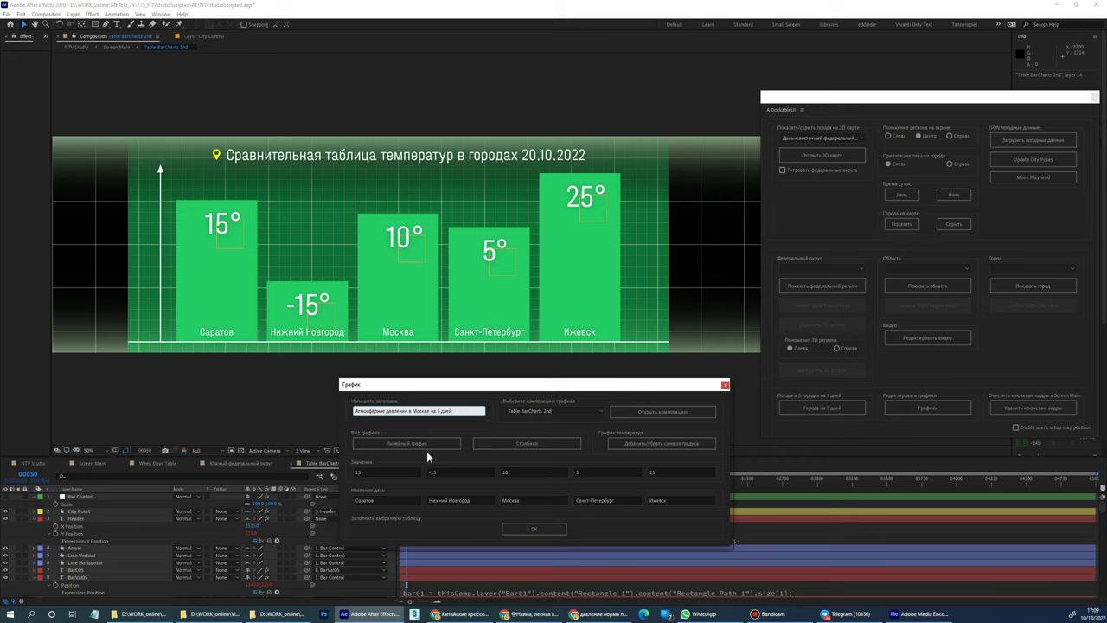
Enter the pressure values 455, 580, 755, 675 and 555
left_click(383, 472)
left_click(450, 472)
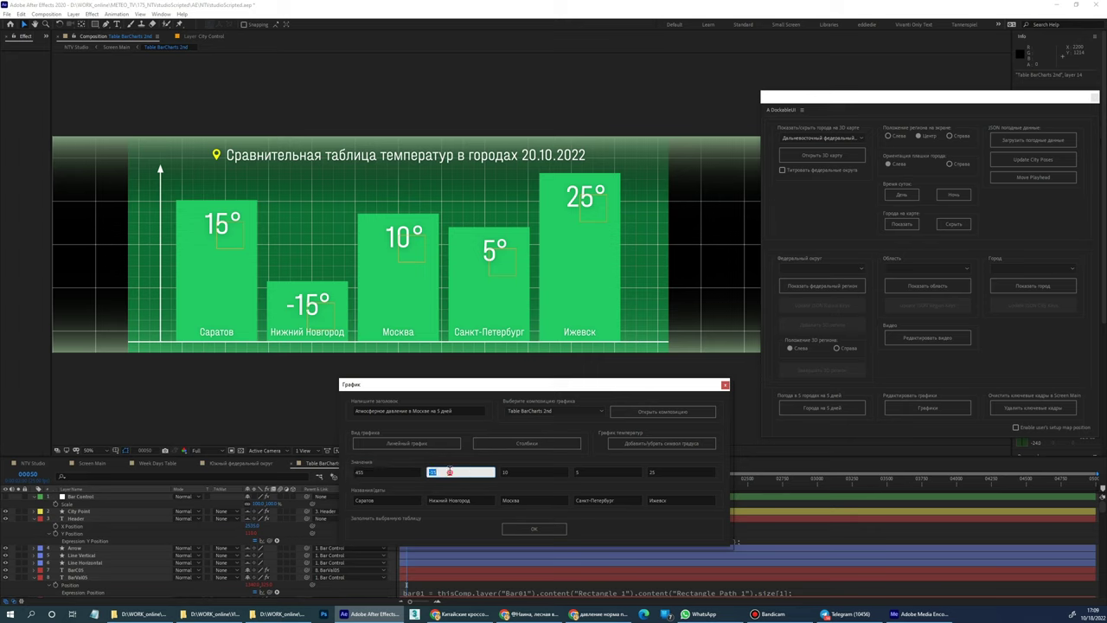
type("580")
left_click(519, 473)
type("755")
key("Tab")
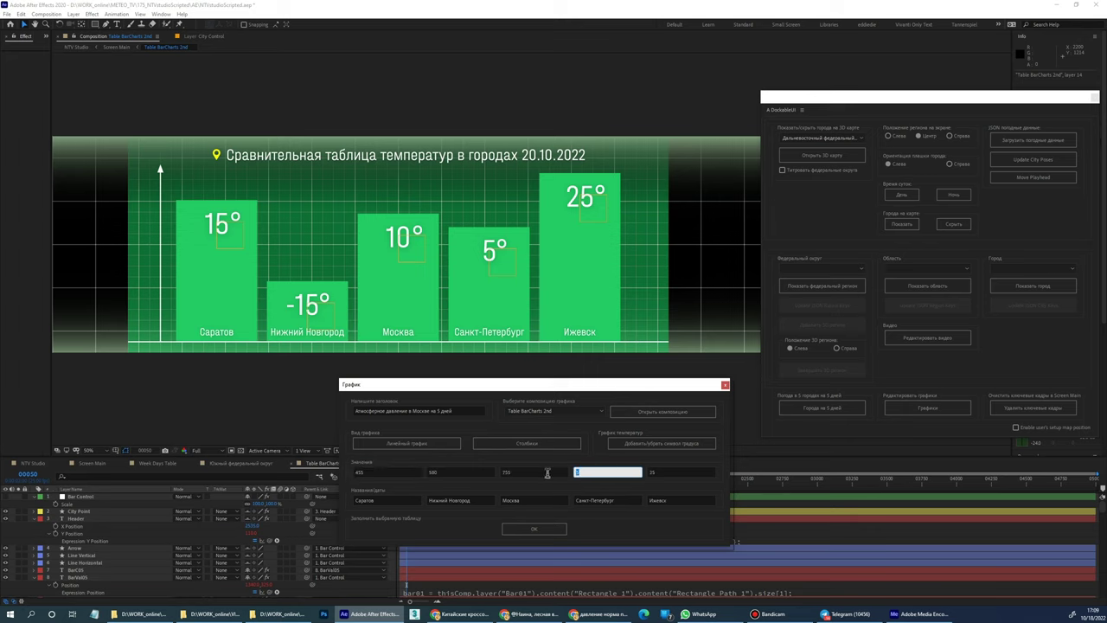
type("675")
key("Tab")
type("555")
Rename the five columns to the weekdays Monday through Friday
left_click(412, 500)
type("Пт")
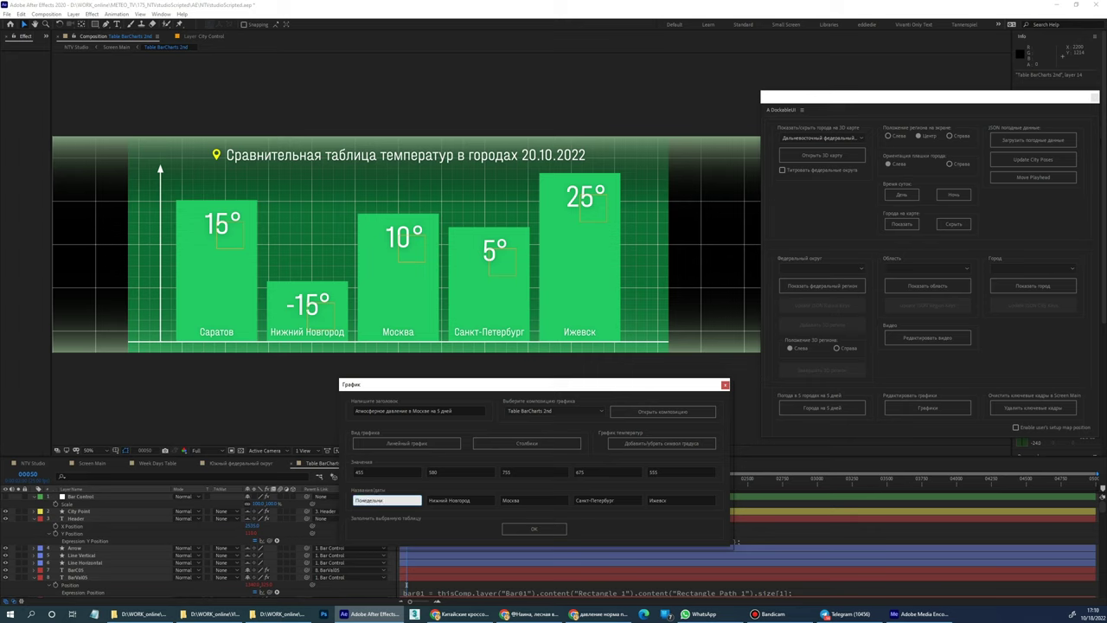
key("Tab")
type("Вторни")
key("Tab")
type("Среда")
key("Tab")
type("Четверг")
key("Tab")
type("Пя")
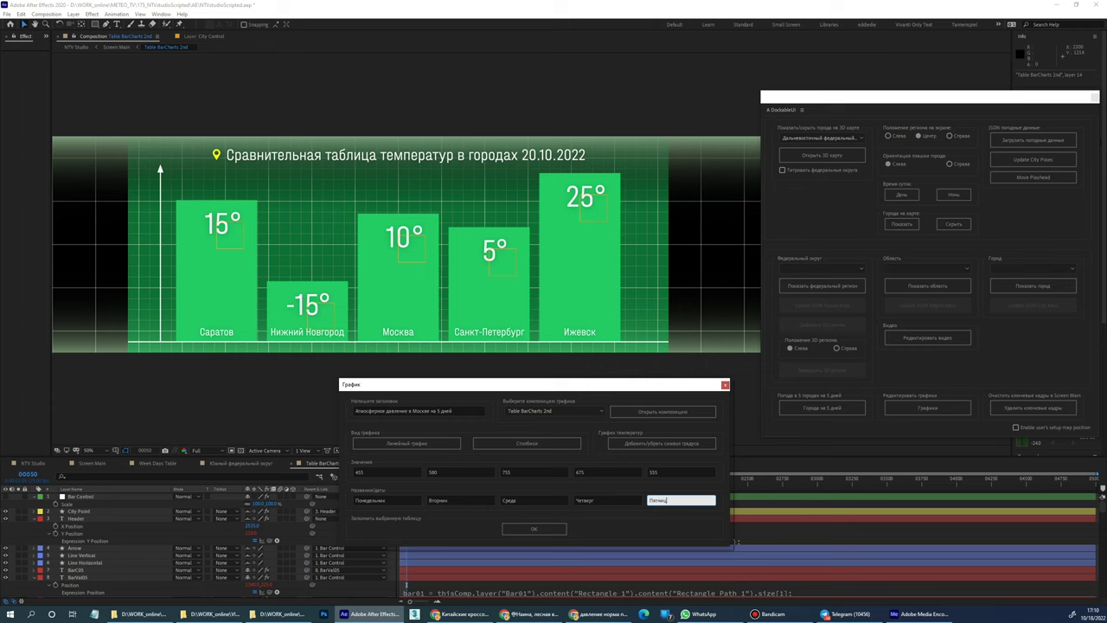
Apply the pressure data and show it as bars without degree signs
left_click(523, 528)
left_click(407, 443)
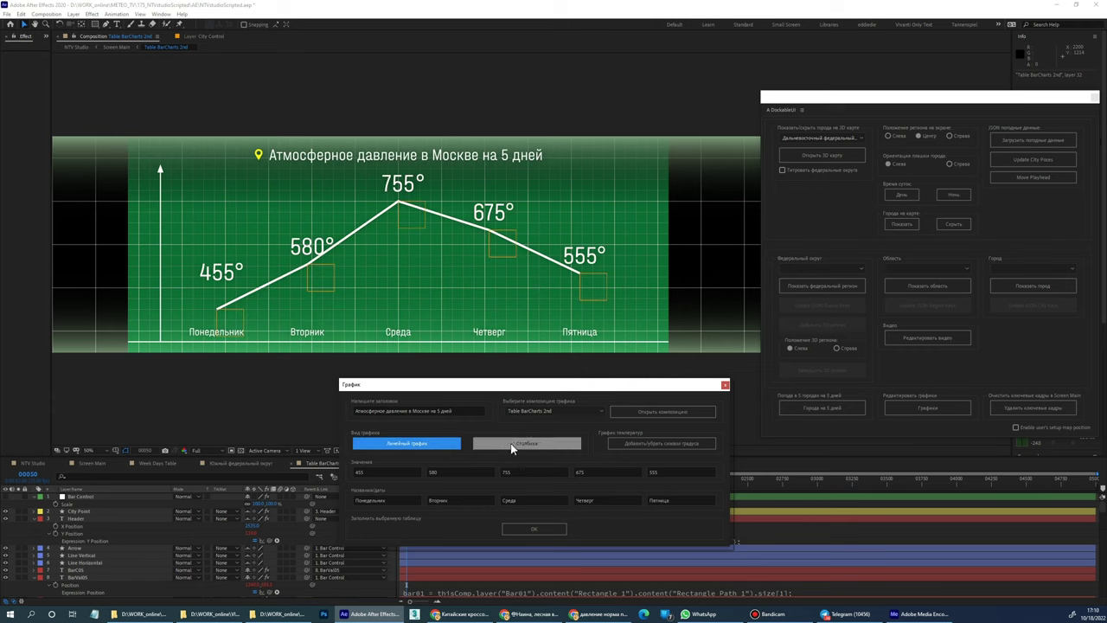
left_click(634, 445)
left_click(528, 444)
left_click(405, 444)
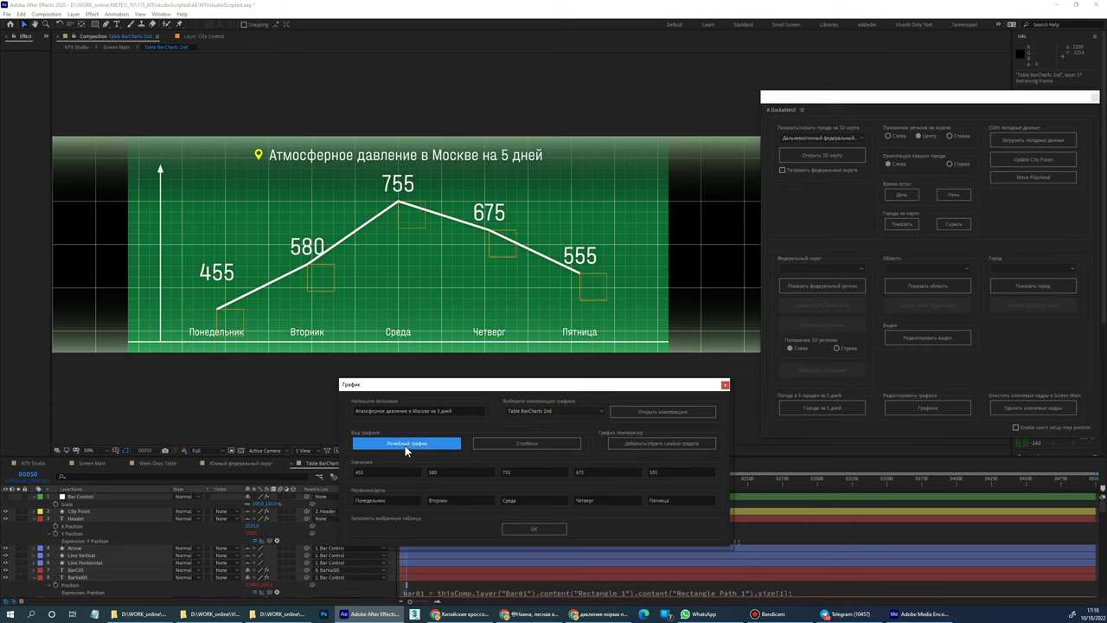
left_click(491, 444)
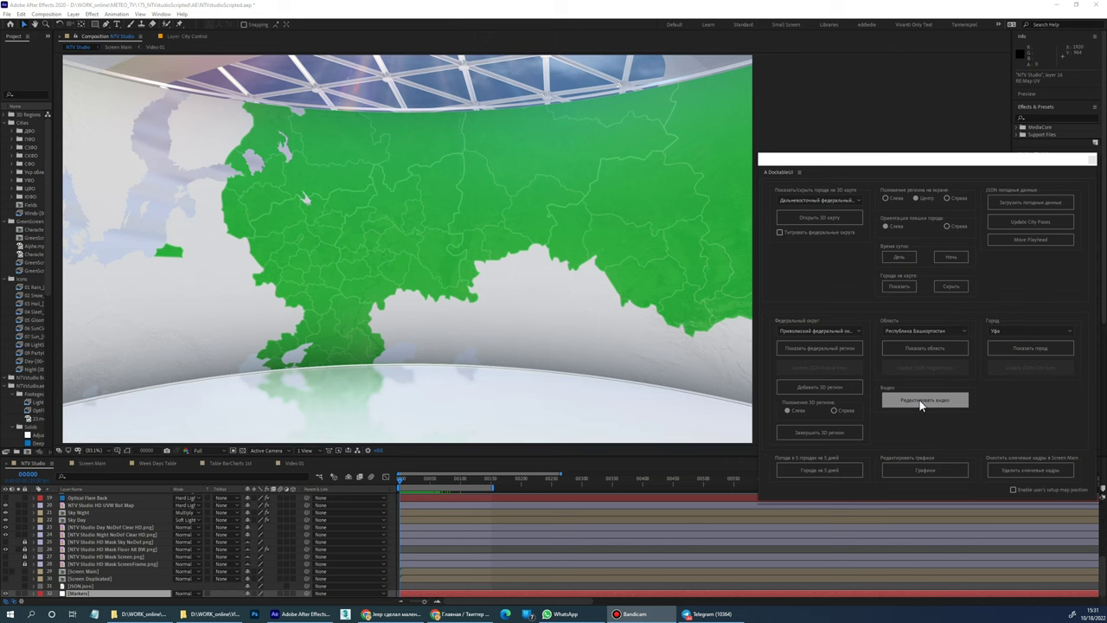
Open the Video 01 clip and set its start at the current frame
left_click(922, 403)
left_click(631, 351)
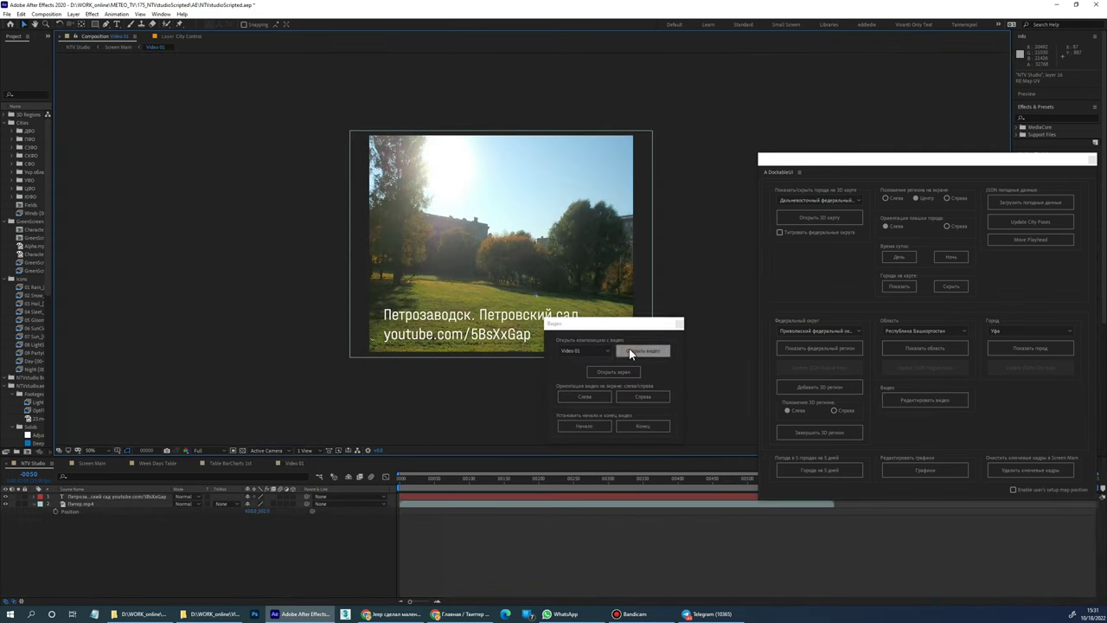
left_click(117, 46)
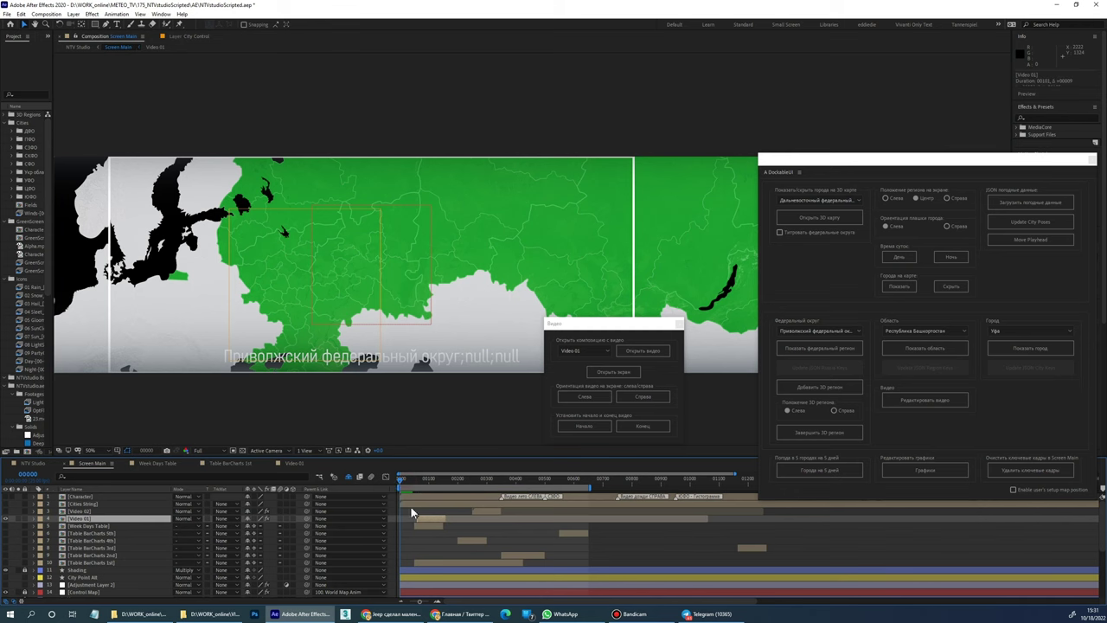
left_click(582, 423)
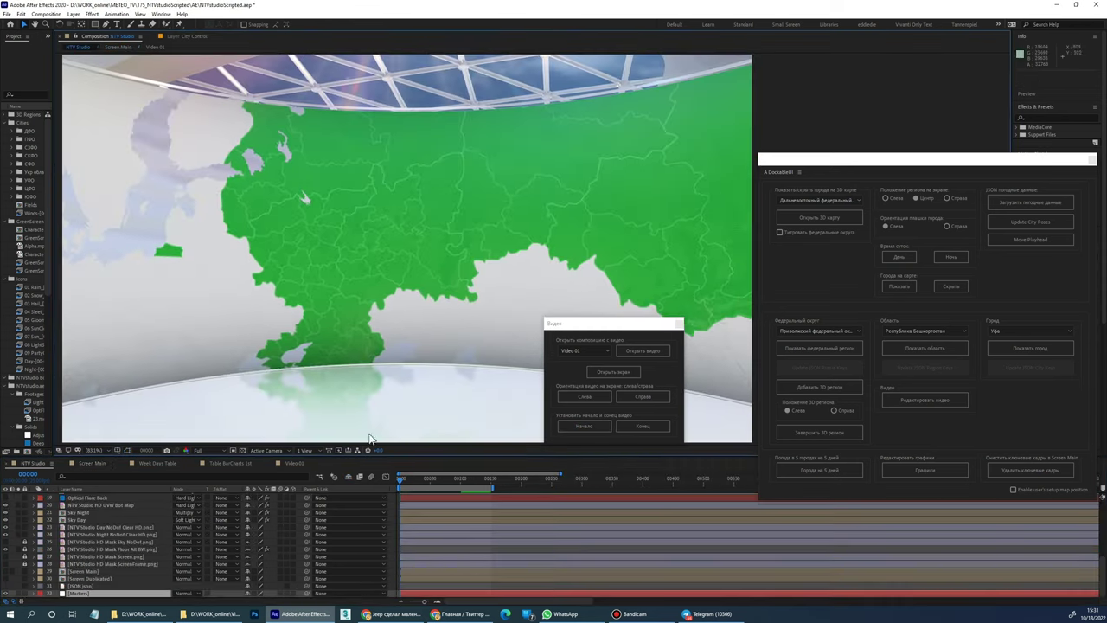
left_click(410, 486)
left_click_drag(410, 486, 421, 484)
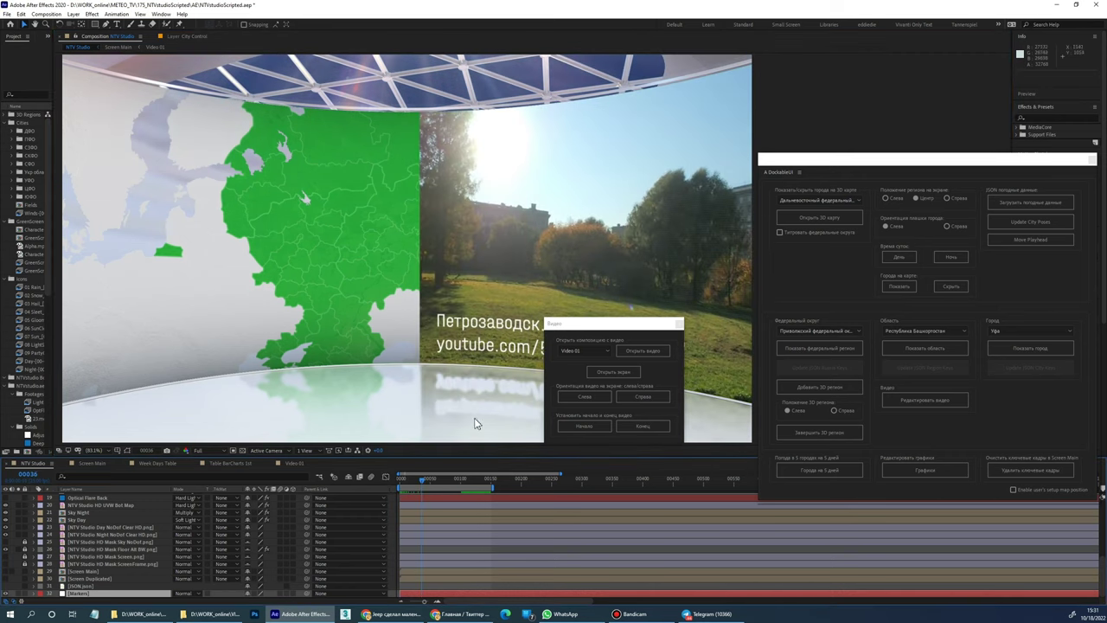
Place Video 01 on the left side, start it at frame 50, and preview the studio
left_click(590, 399)
left_click(641, 397)
left_click(586, 397)
left_click(584, 426)
left_click(433, 483)
left_click_drag(432, 483, 455, 490)
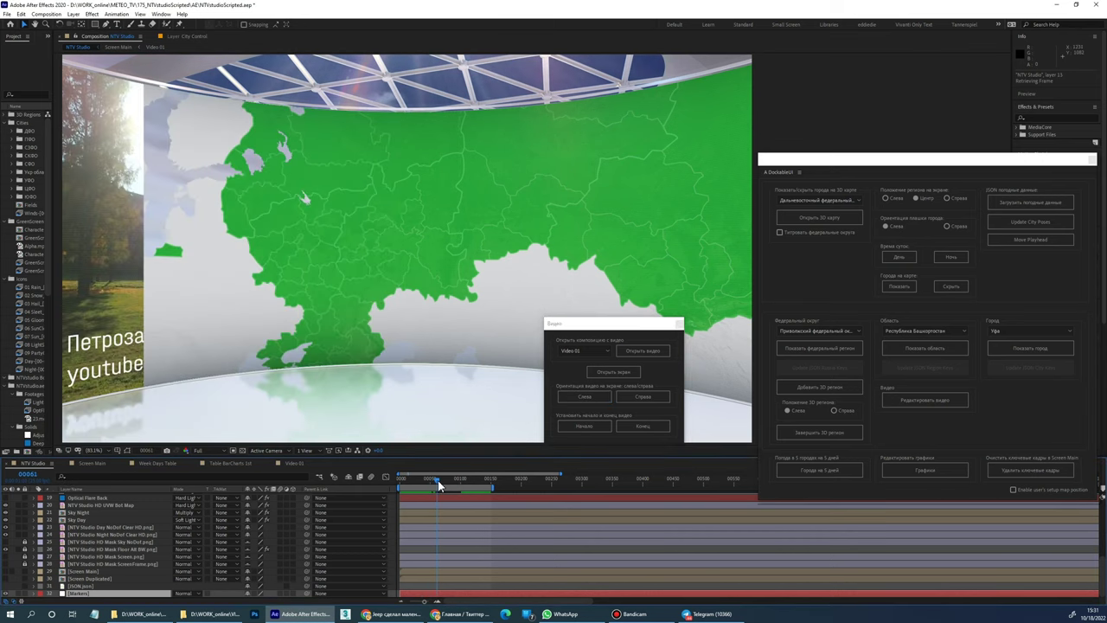
key("space")
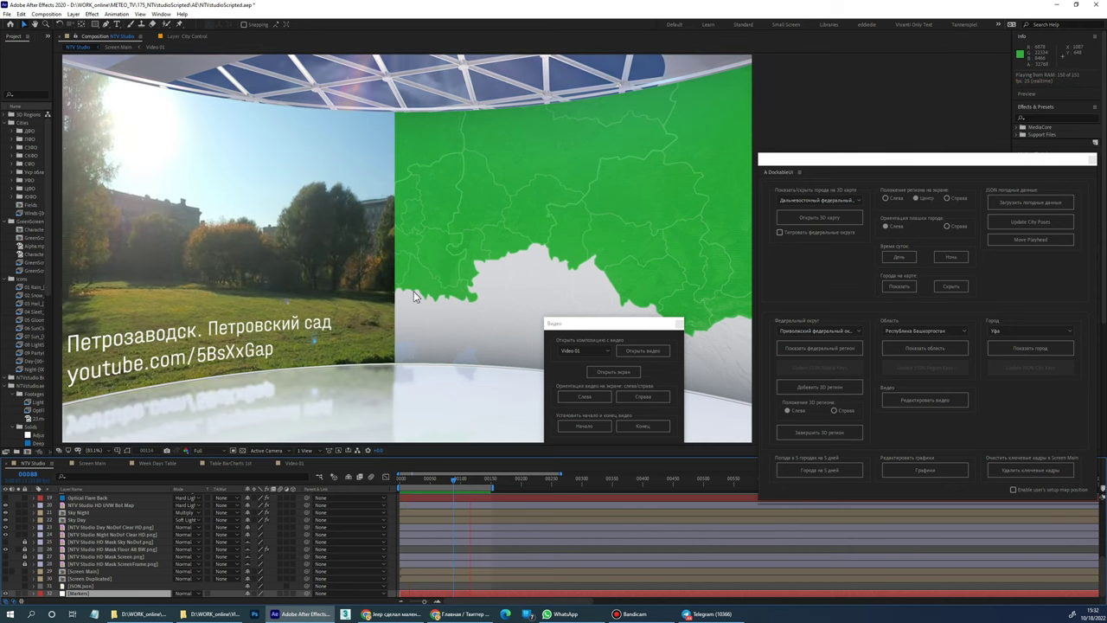
Select Video 02 in the Видео dialog and open its composition
left_click(613, 371)
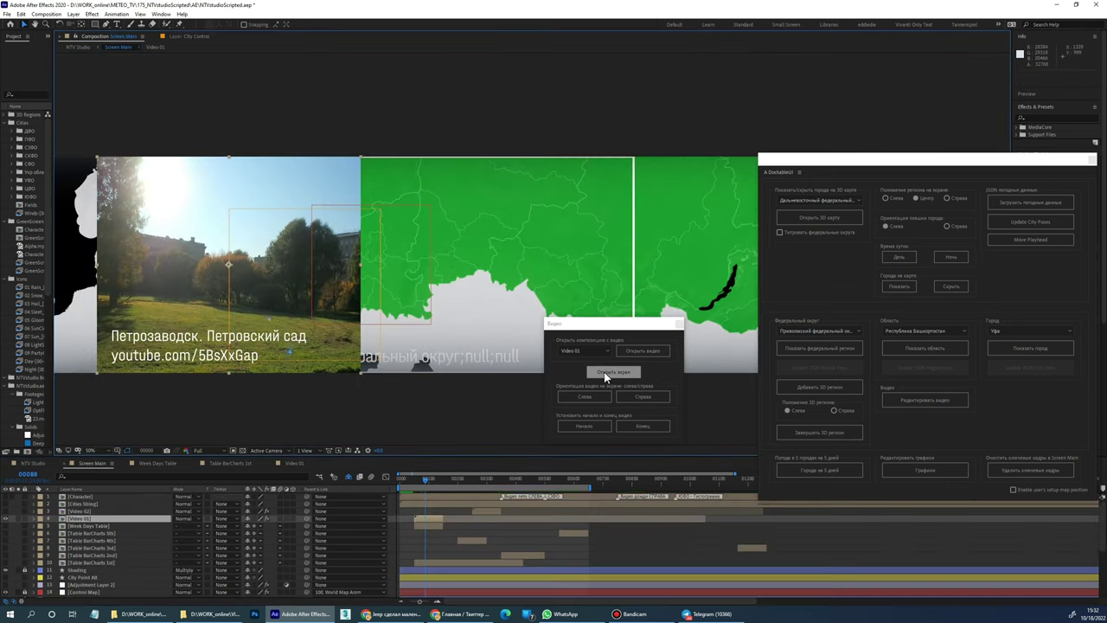
left_click(425, 520)
left_click(586, 355)
left_click(580, 364)
left_click(640, 352)
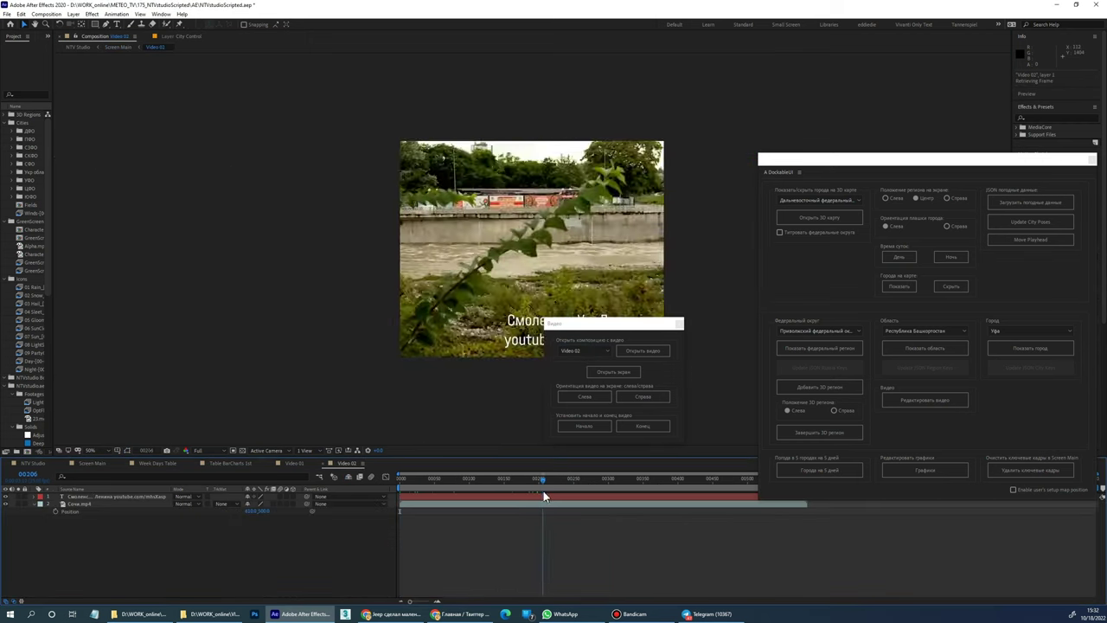
left_click(613, 371)
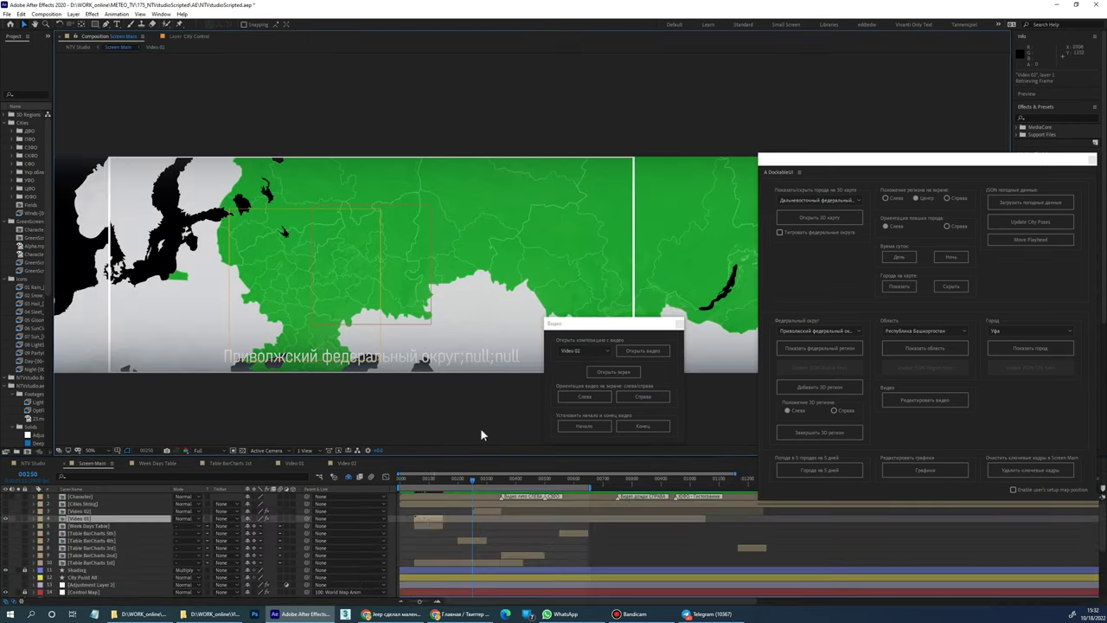
Set Video 02 to start at frame 150 and check it around frame 153
left_click(26, 475)
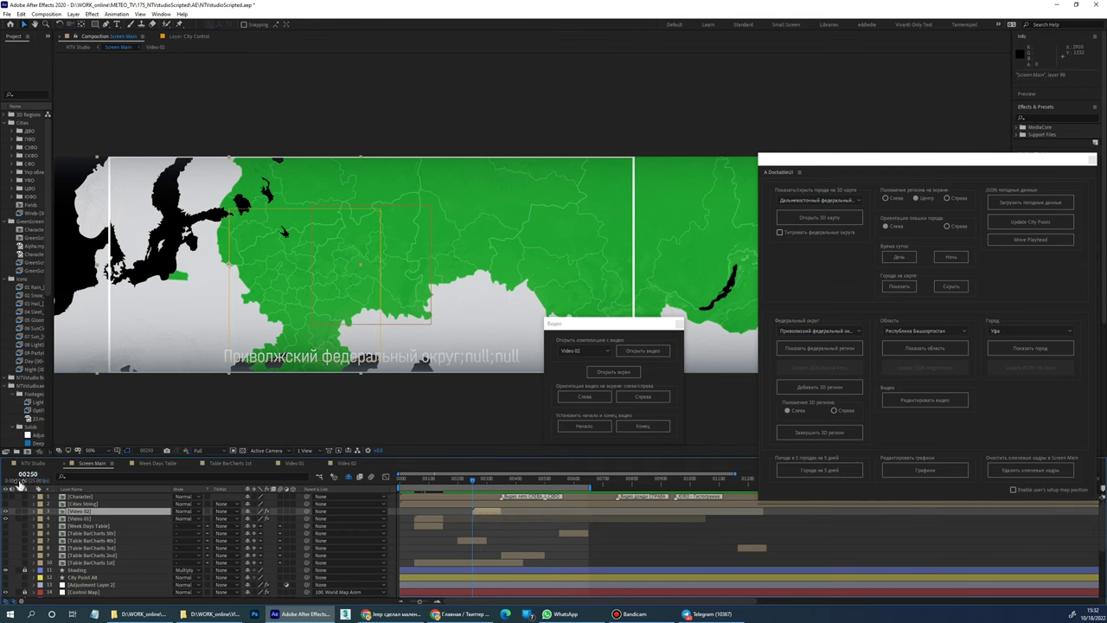
type("100150")
key("Return")
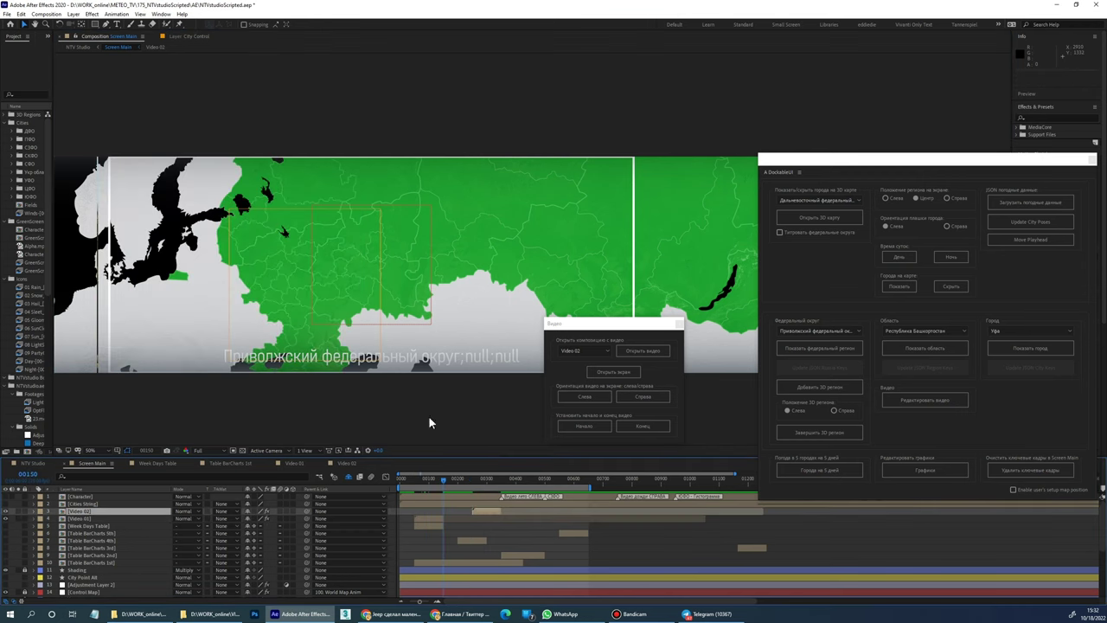
left_click(572, 424)
left_click(417, 481)
left_click_drag(417, 481, 469, 497)
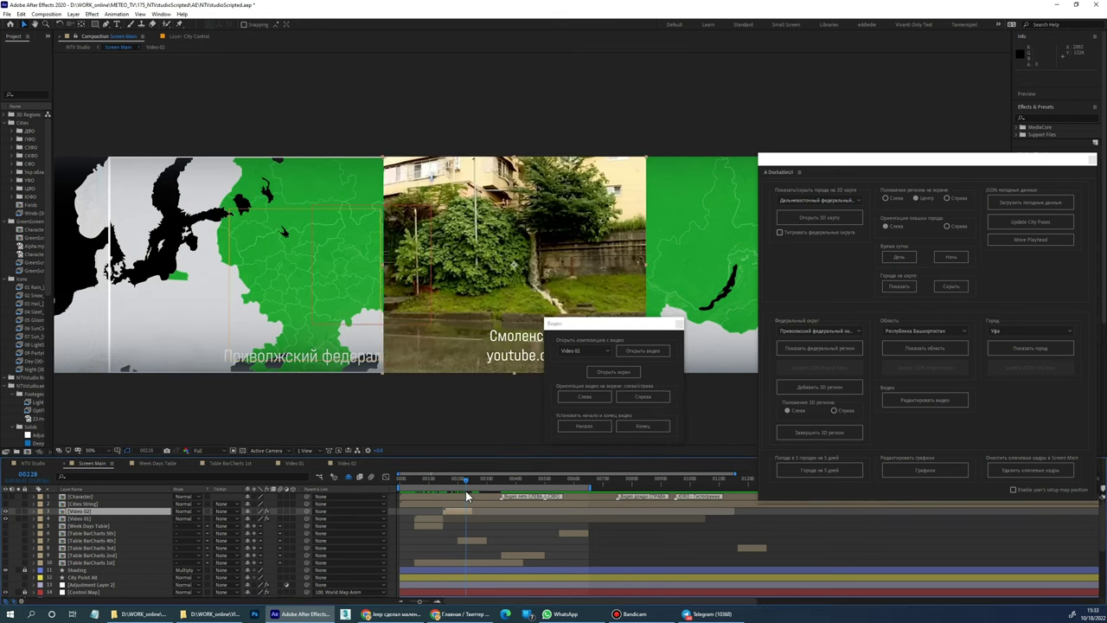